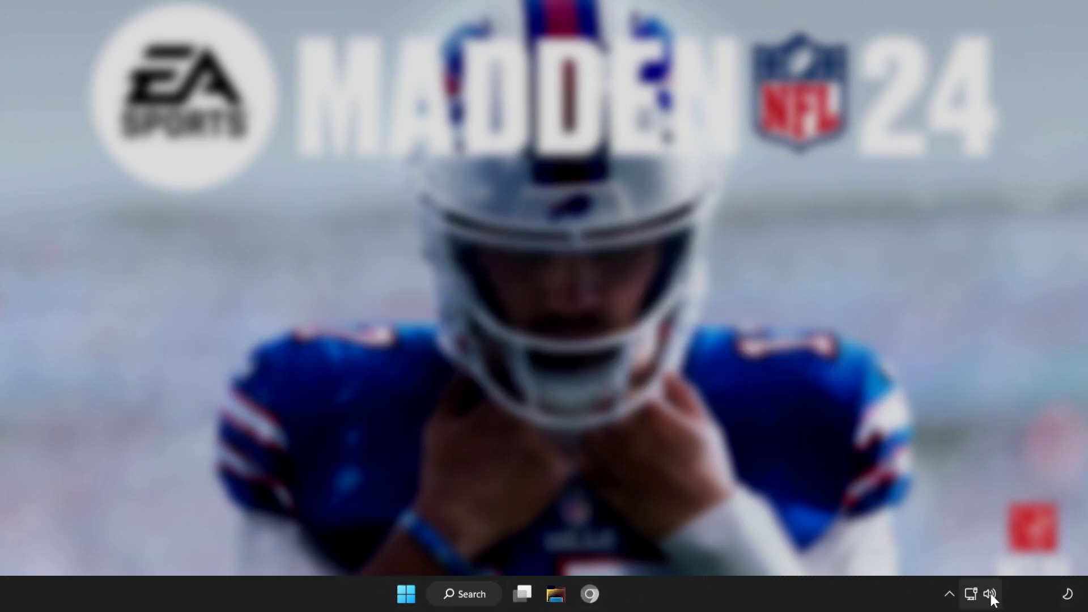
- Route sound output to Speakers (High Definition Audio Device) instead of CABLE Input in Quick Settings
click(991, 593)
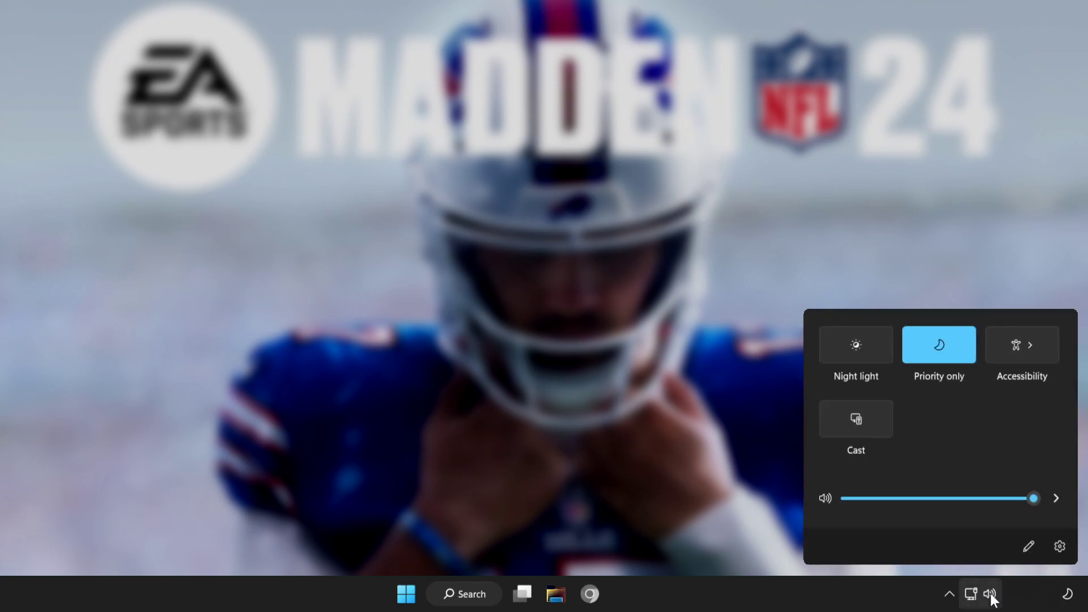
click(1055, 498)
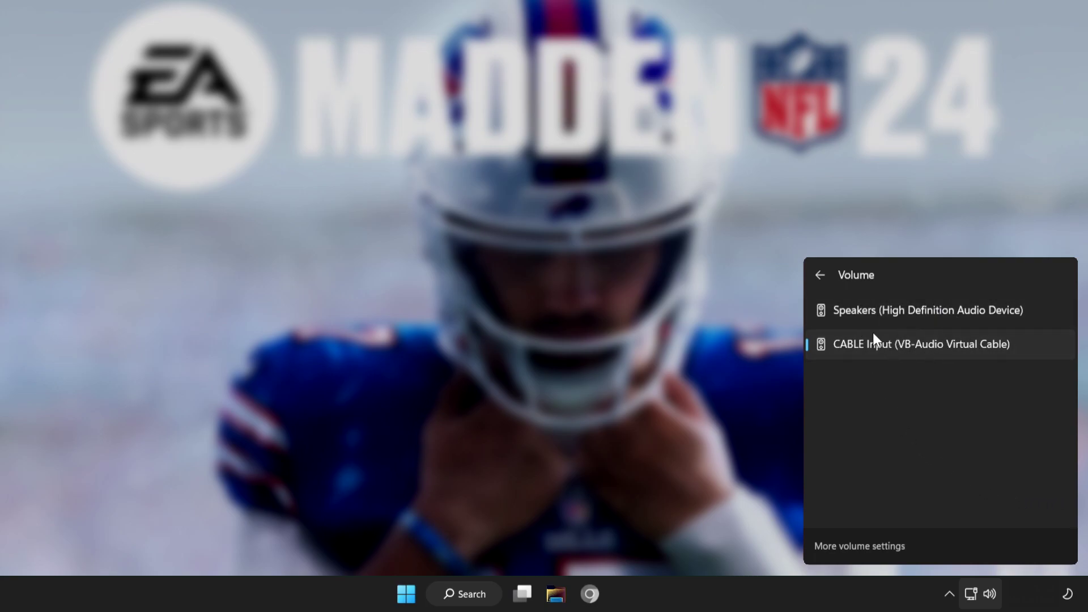
click(900, 314)
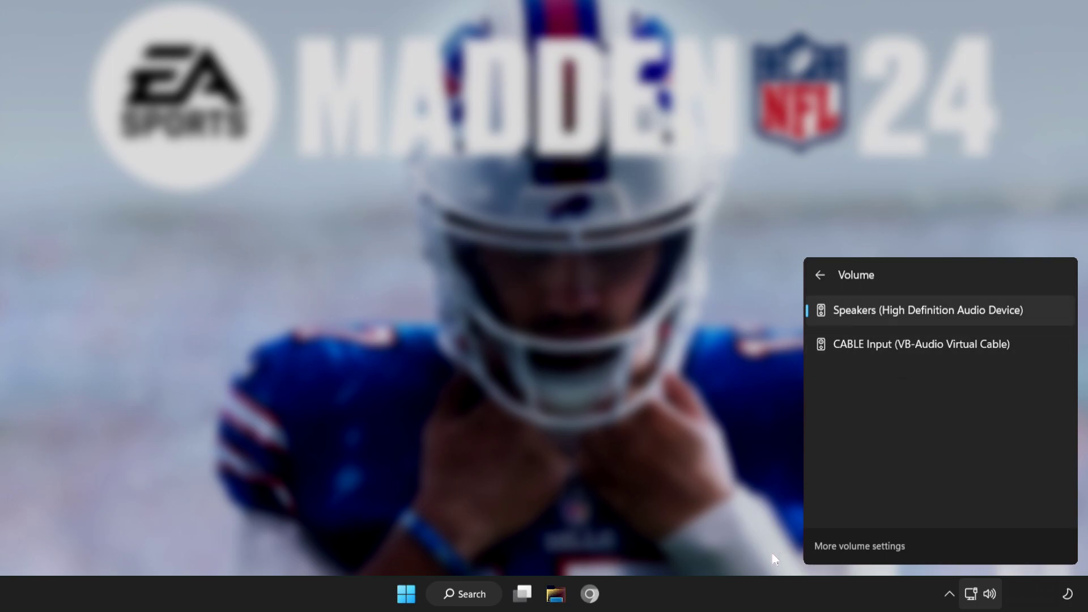
- Dismiss the volume device list and restart the PC from the Start menu power options
click(320, 605)
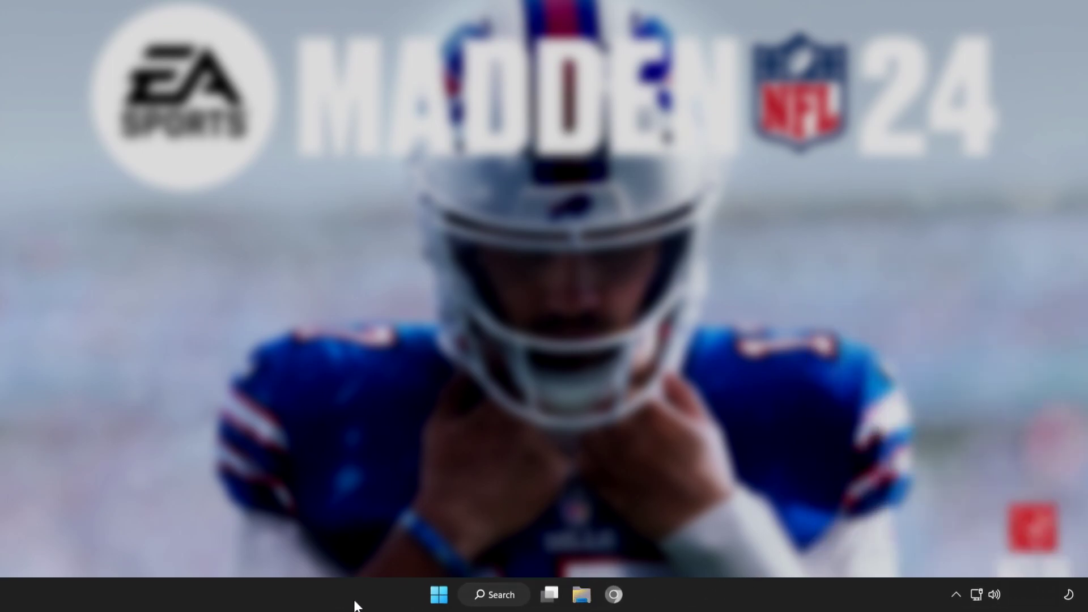
click(458, 596)
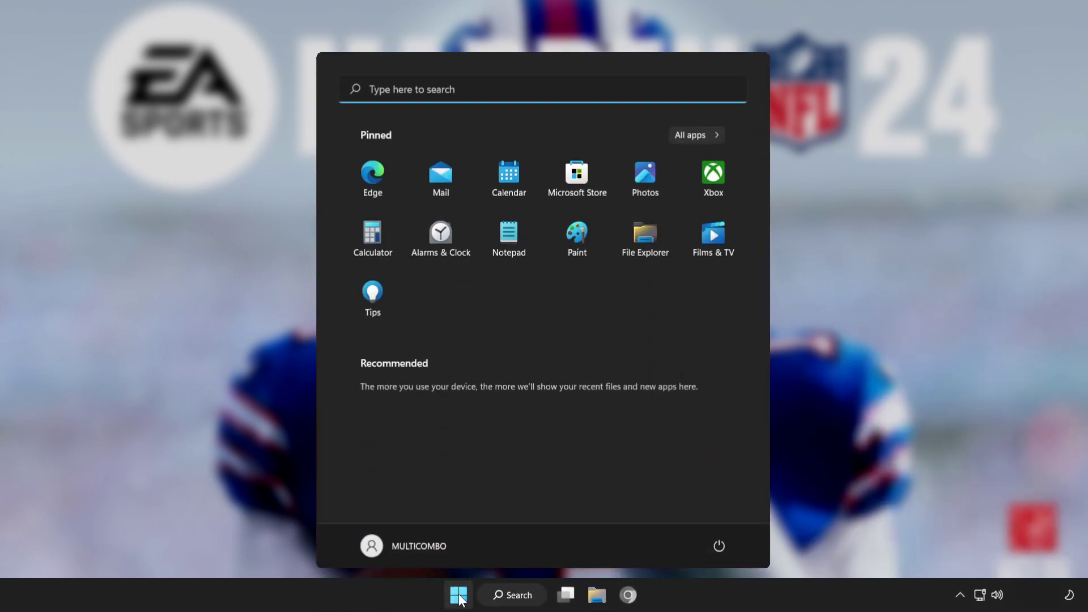
click(723, 544)
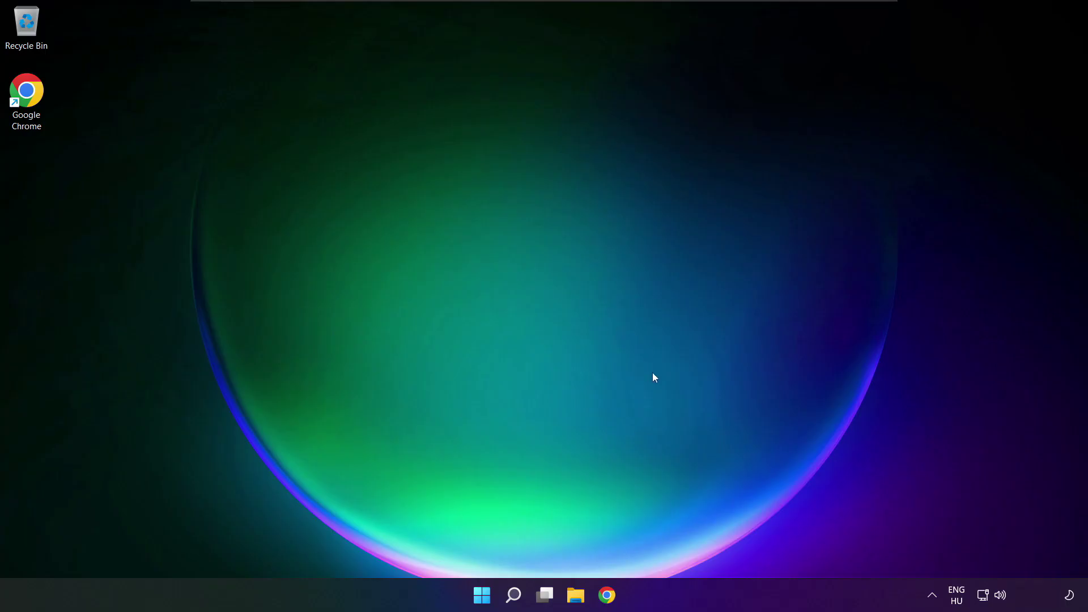
- Open the Sound settings page with Speakers as output at volume 100, scrolled to Advanced
click(1001, 597)
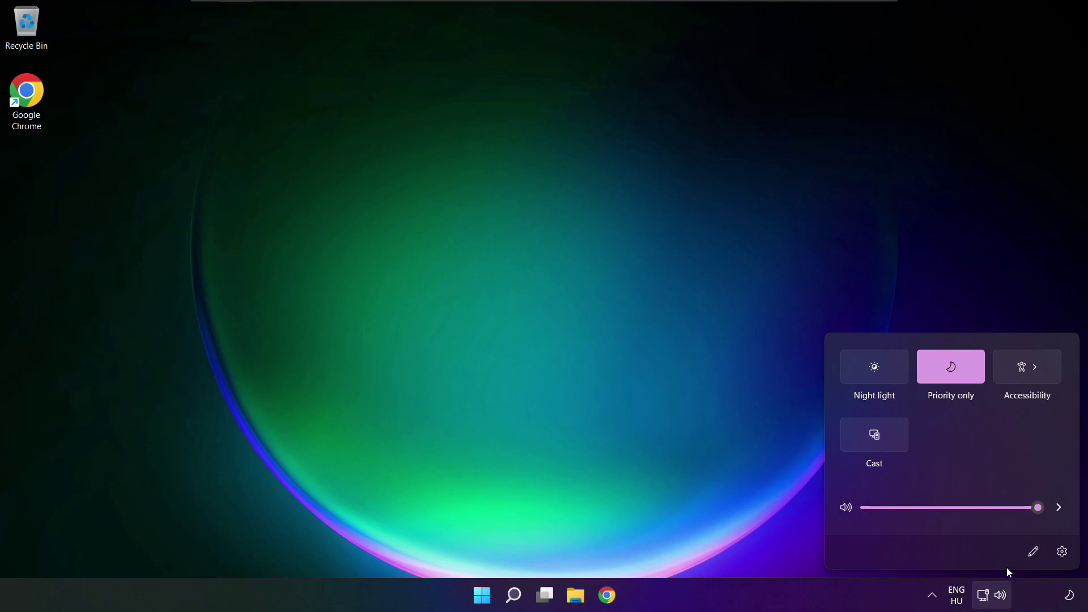
click(1060, 509)
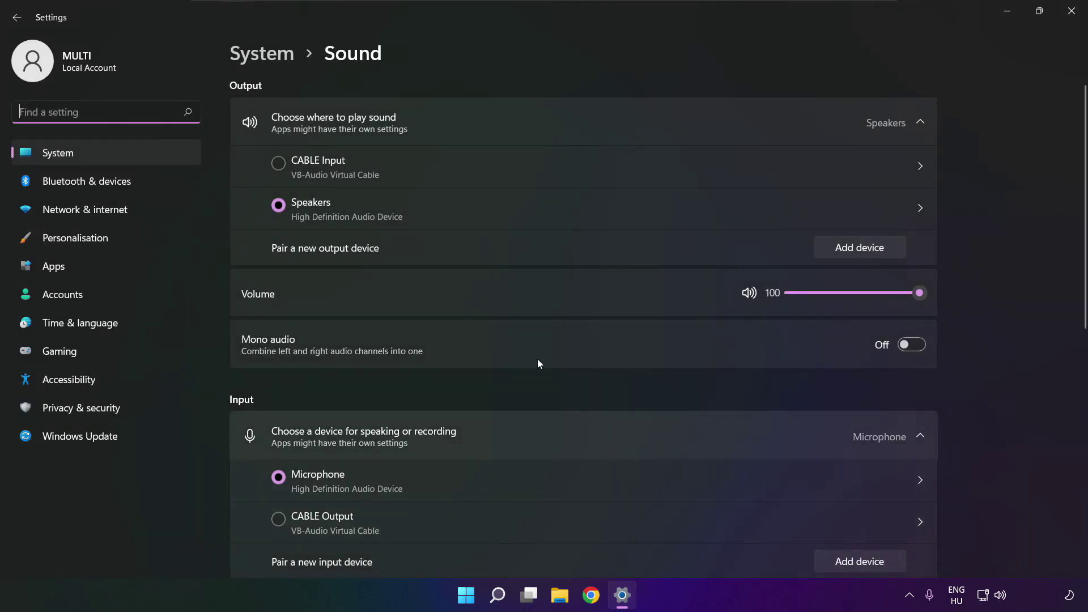
click(287, 205)
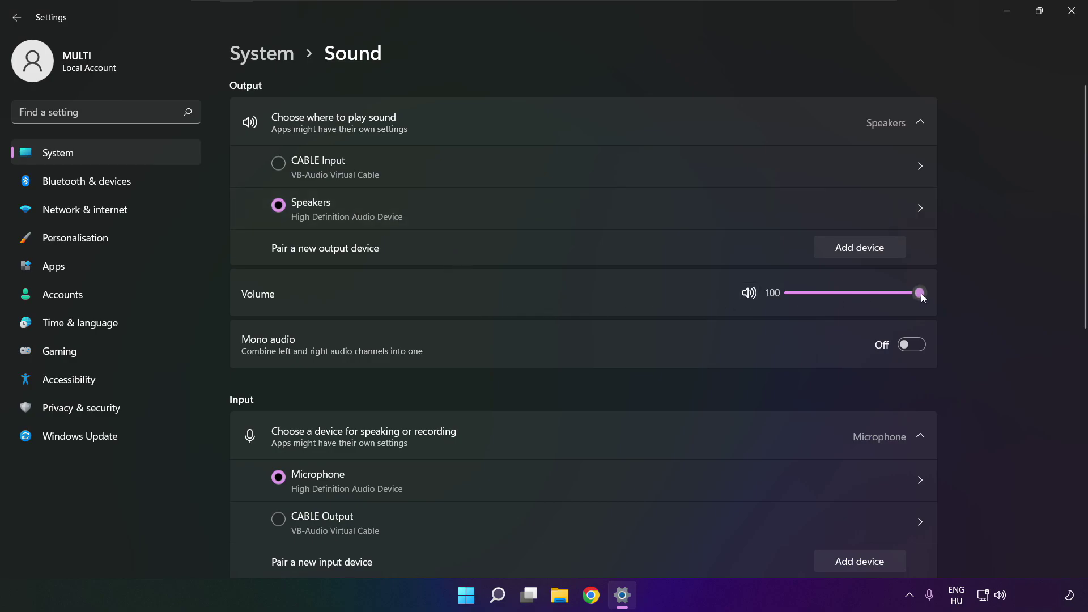
mouse_move(921, 294)
mouse_down()
mouse_move(862, 291)
mouse_move(939, 292)
mouse_up()
scroll(1083, 372, down, 3)
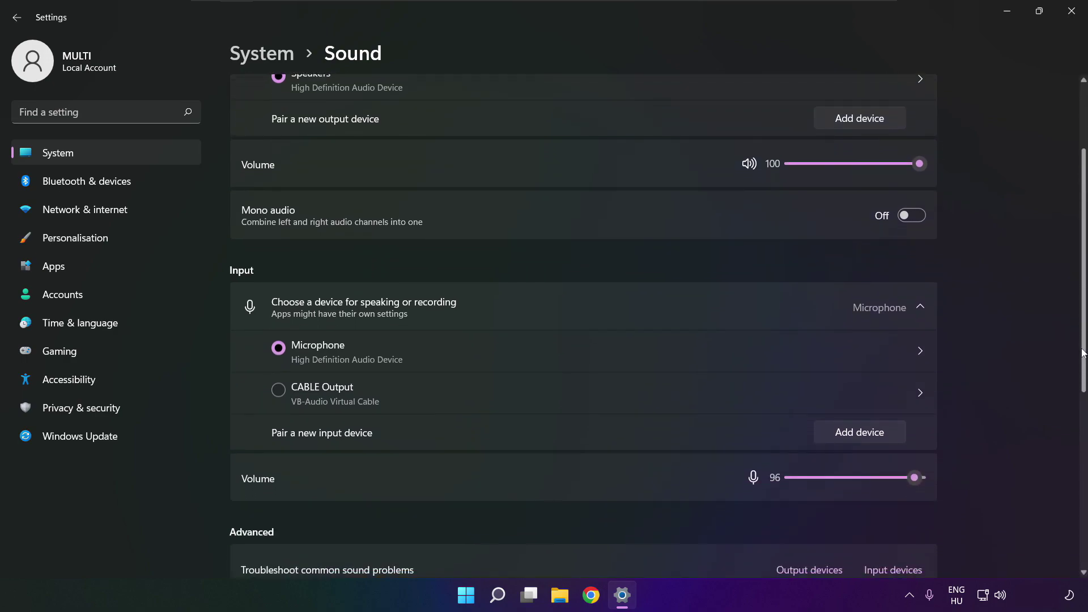
drag(1082, 372, 1081, 474)
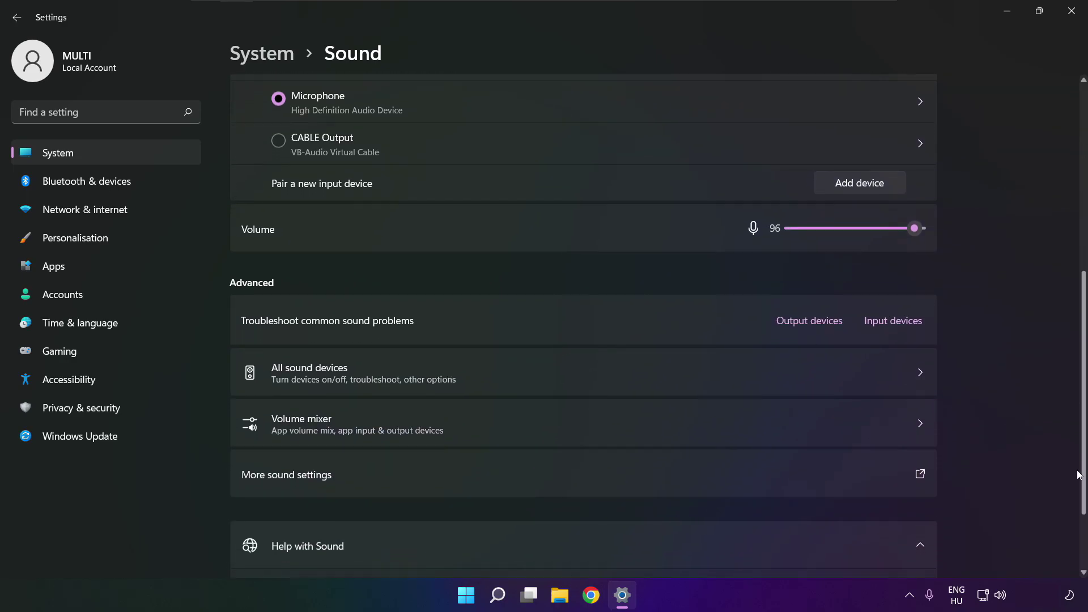
- Disable the CABLE Input playback device so Speakers becomes the default
click(448, 478)
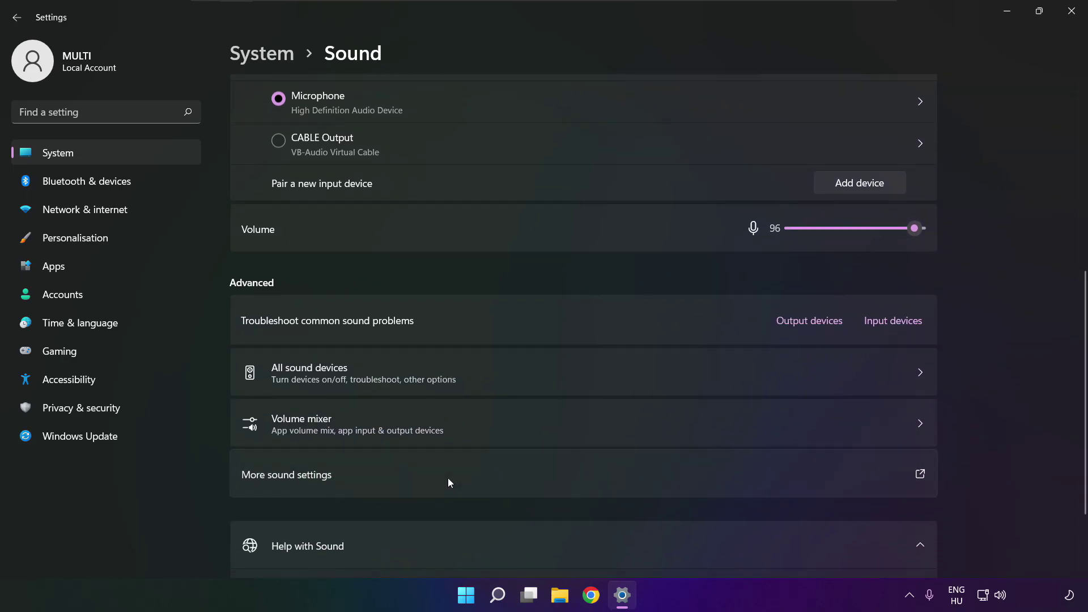
click(467, 259)
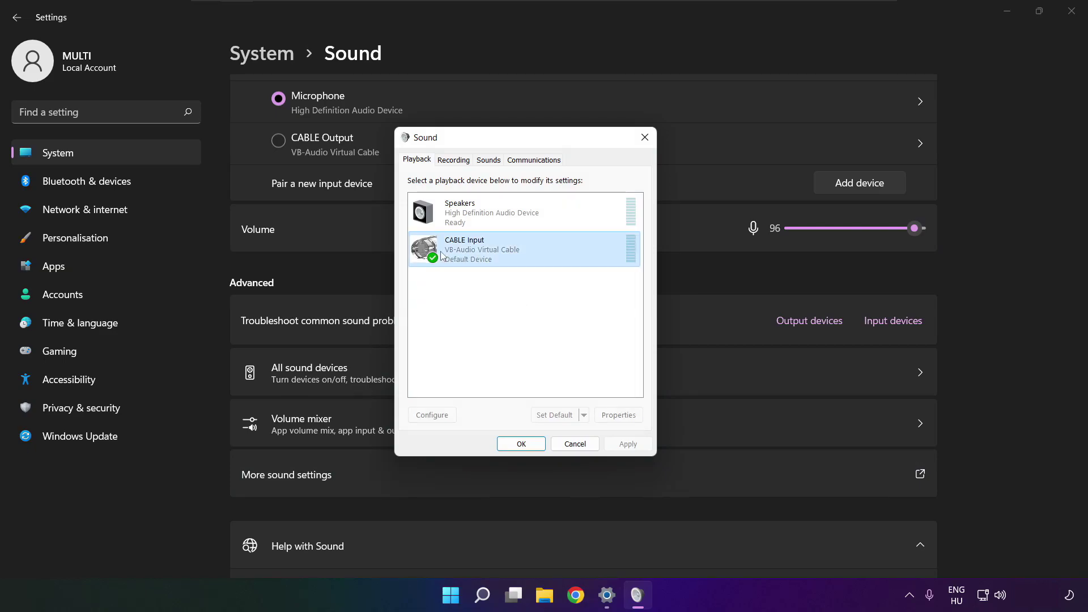
right_click(576, 252)
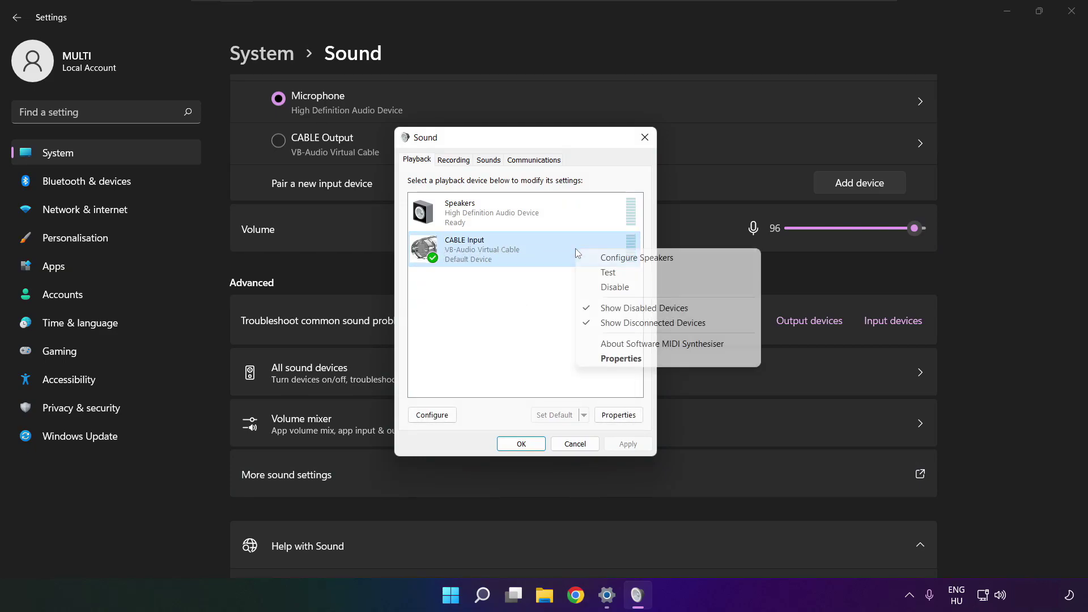
click(630, 287)
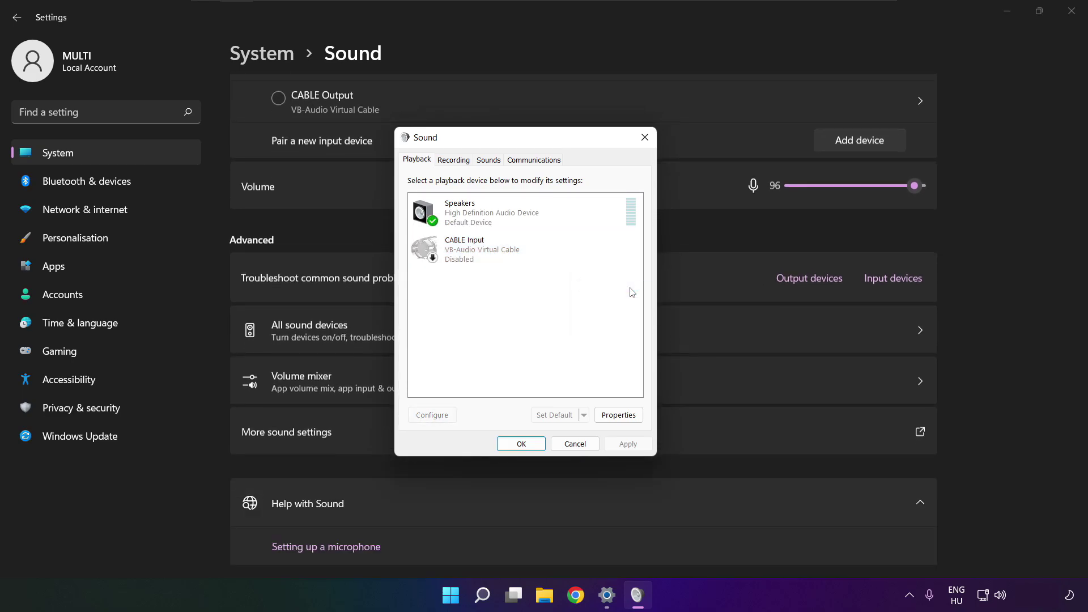
click(500, 222)
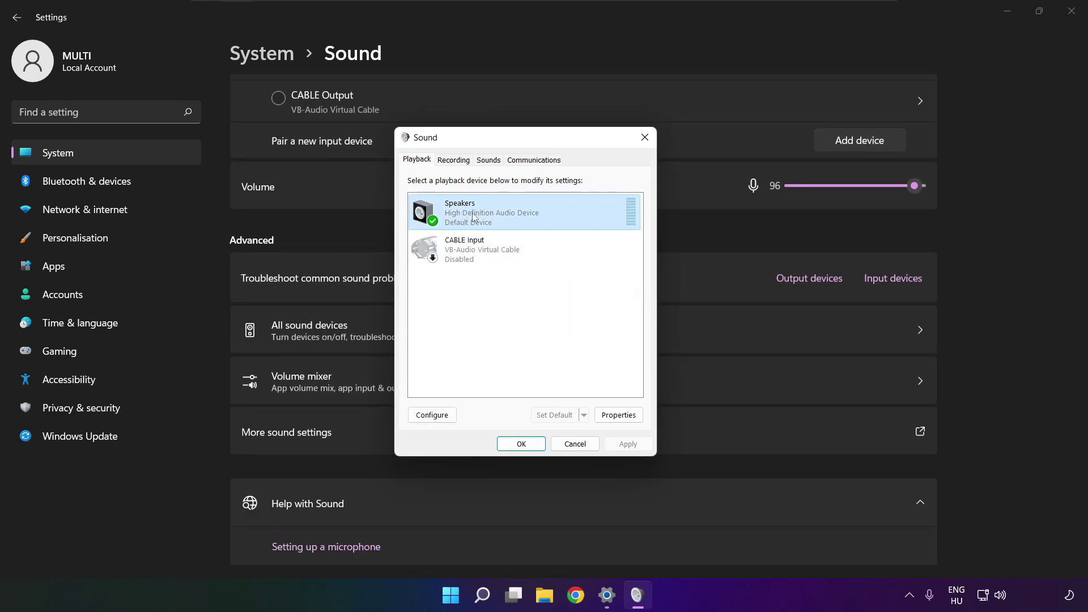
right_click(528, 218)
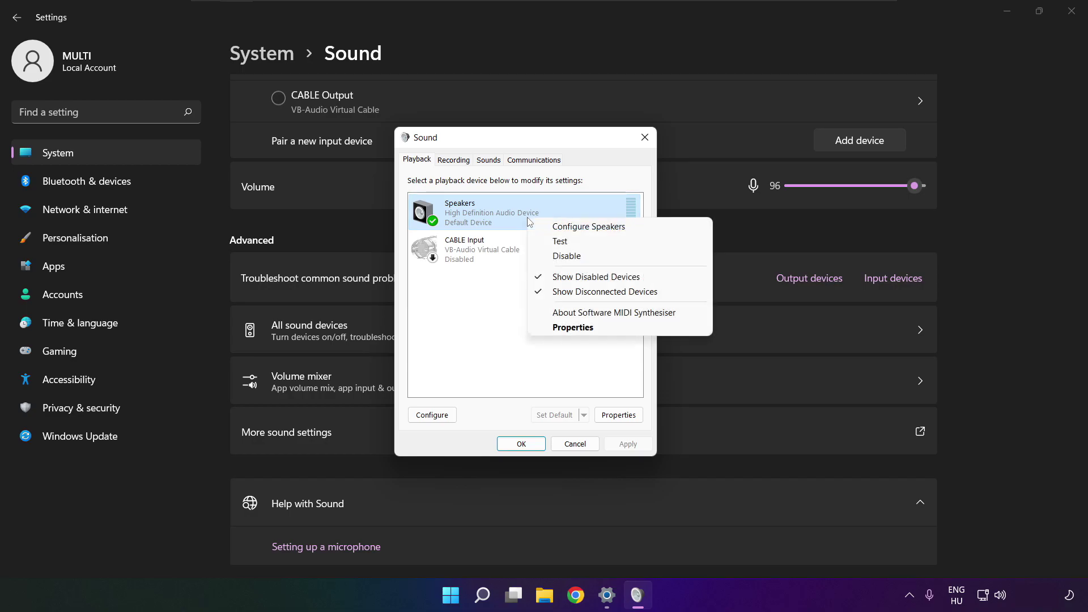
- Configure the Speakers as 7.1 Surround, keeping all optional and full-range speakers ticked
click(601, 228)
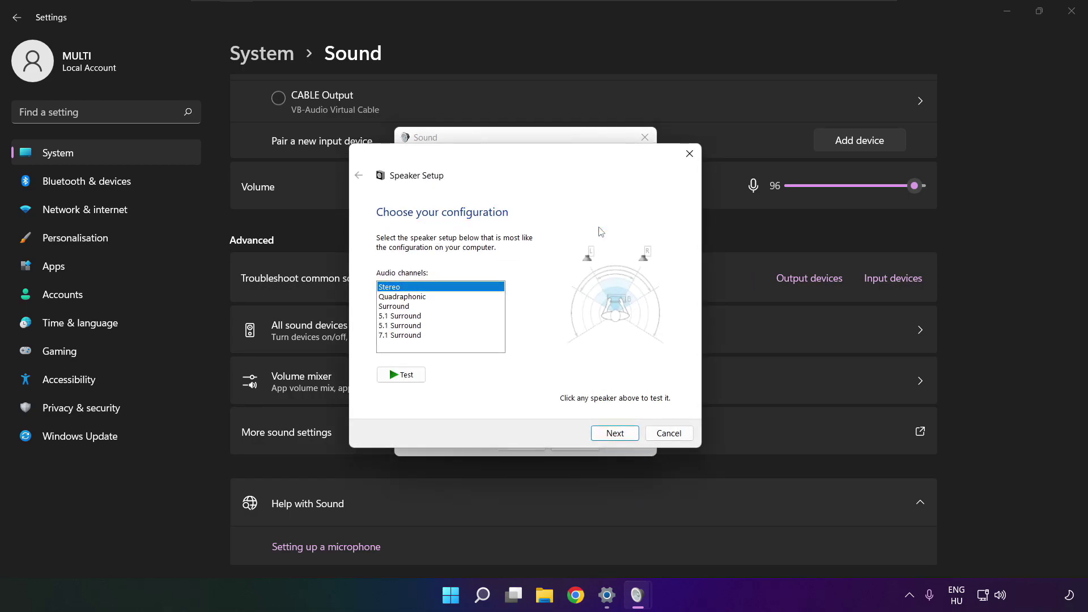
click(405, 336)
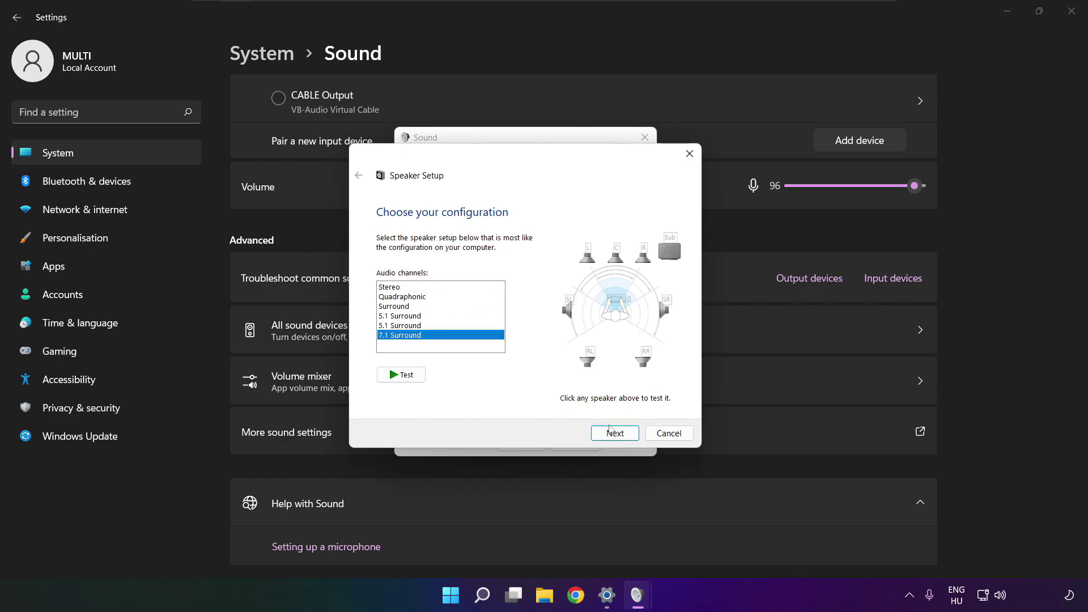
click(615, 433)
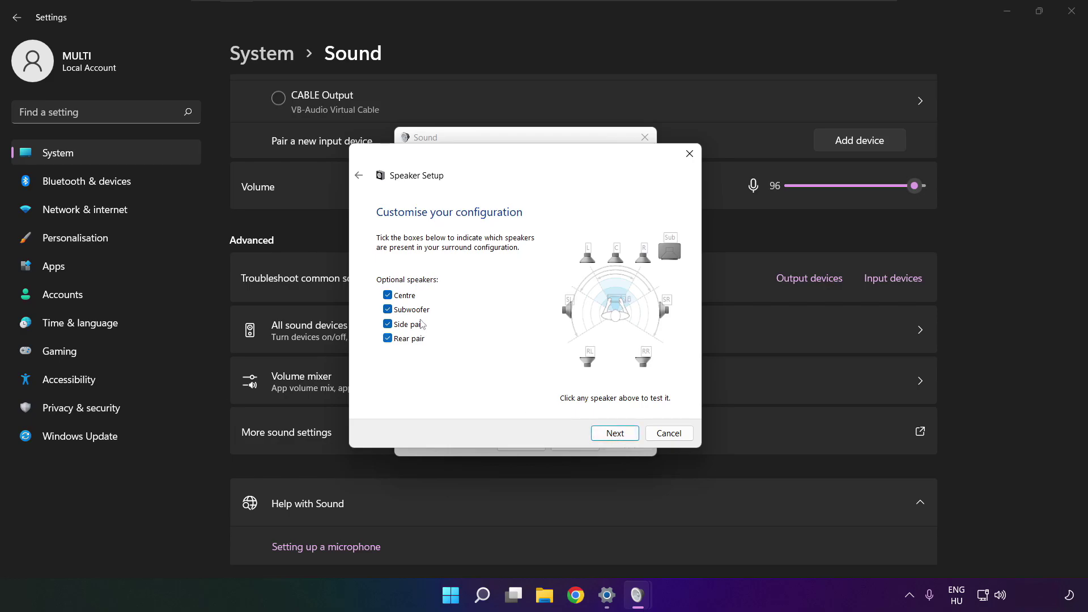
click(612, 434)
click(612, 435)
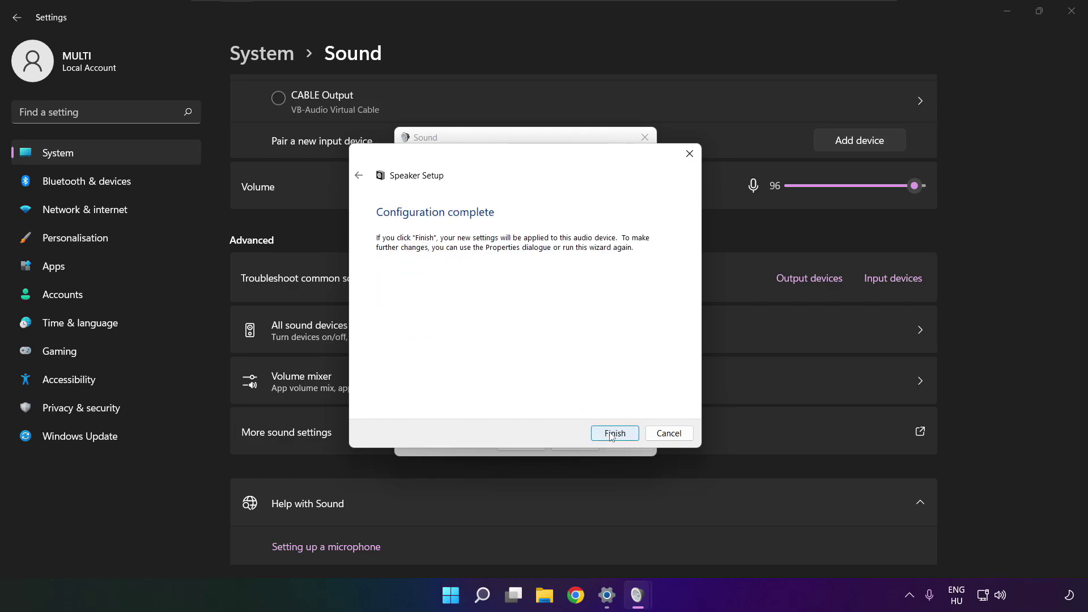
click(612, 435)
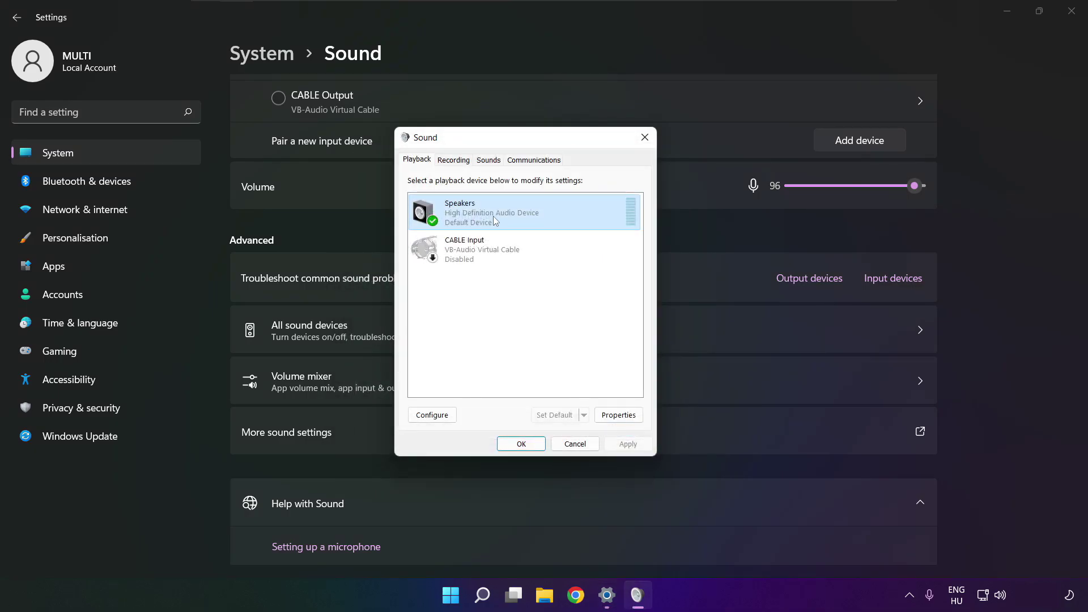
- Tick Disable all enhancements in the Speakers properties and apply it
click(619, 415)
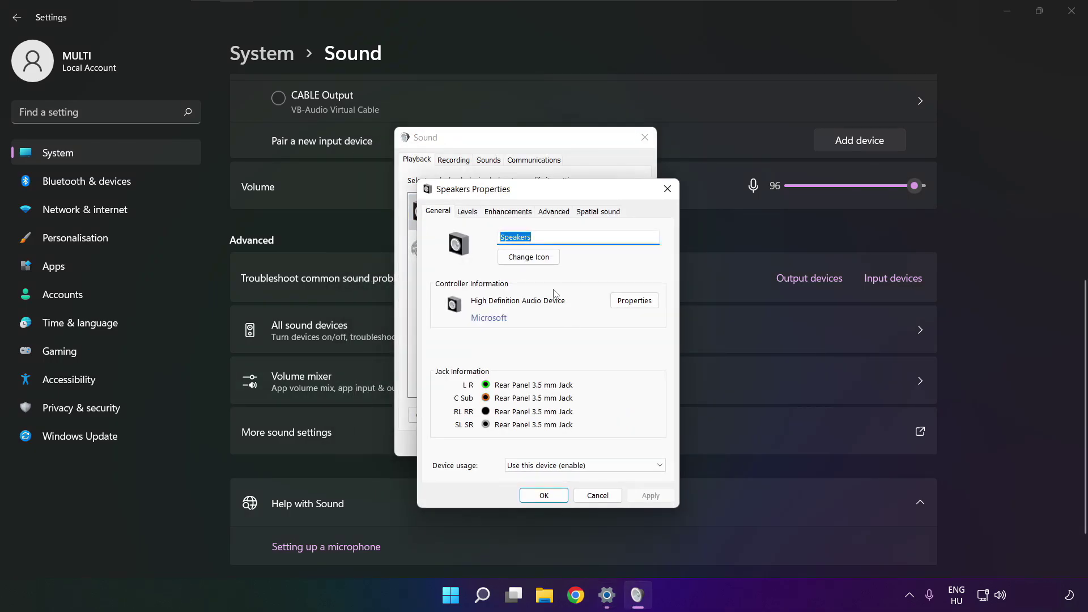
drag(513, 196, 492, 161)
click(448, 177)
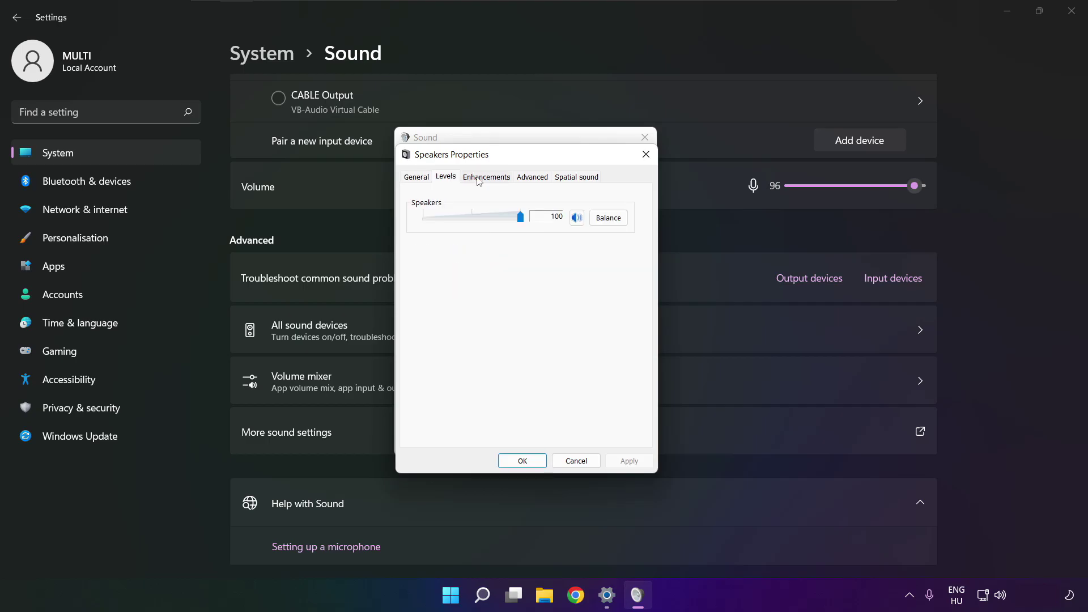
click(479, 178)
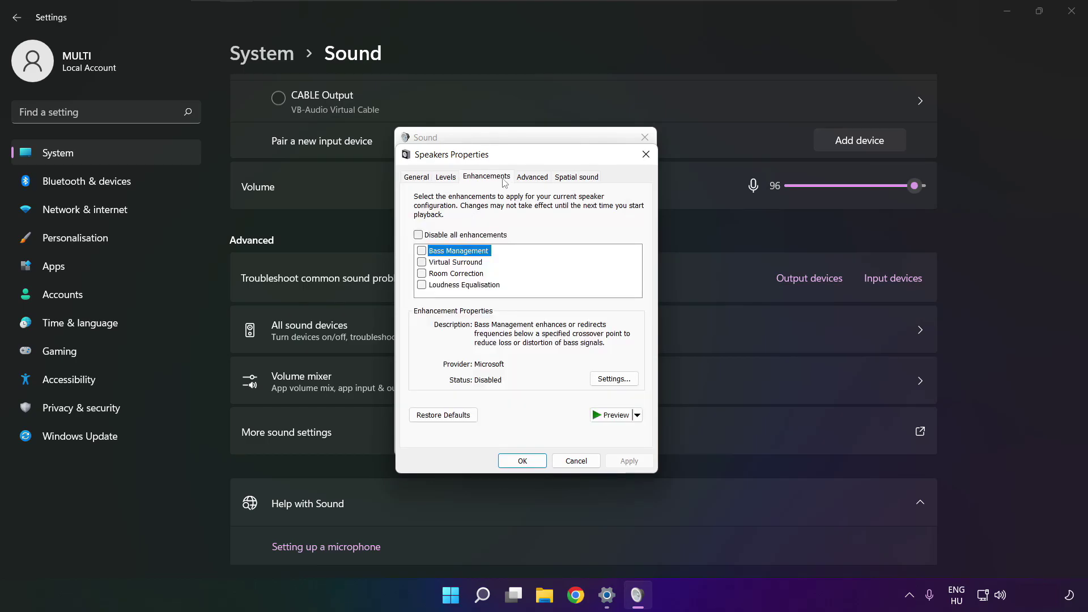
click(419, 235)
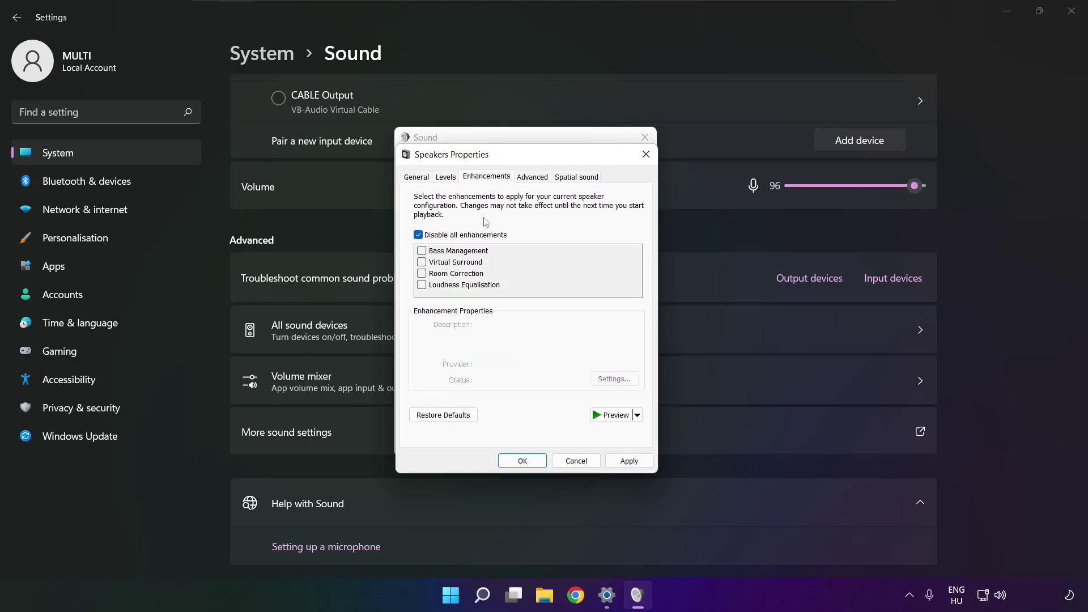
click(630, 462)
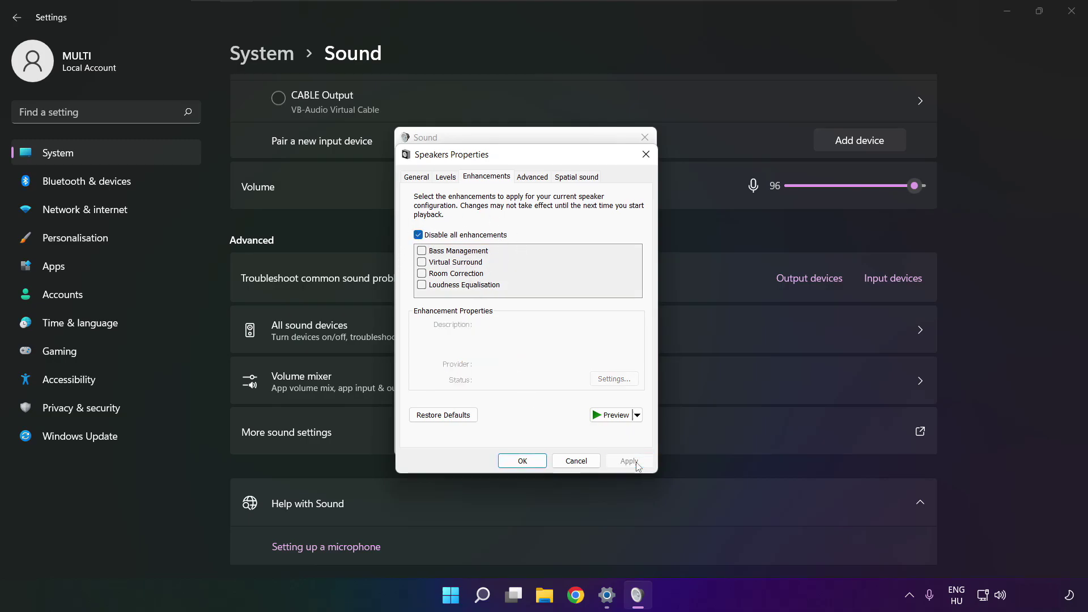
- Keep the Speakers default format at 16 bit, 48000 Hz (DVD Quality) and confirm with OK
click(530, 178)
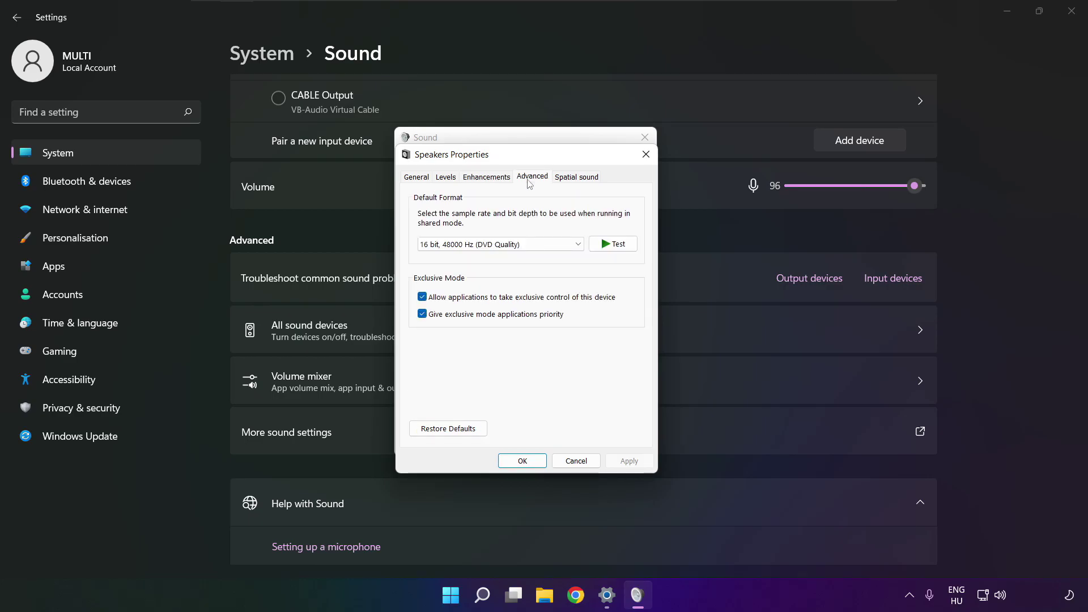
click(578, 246)
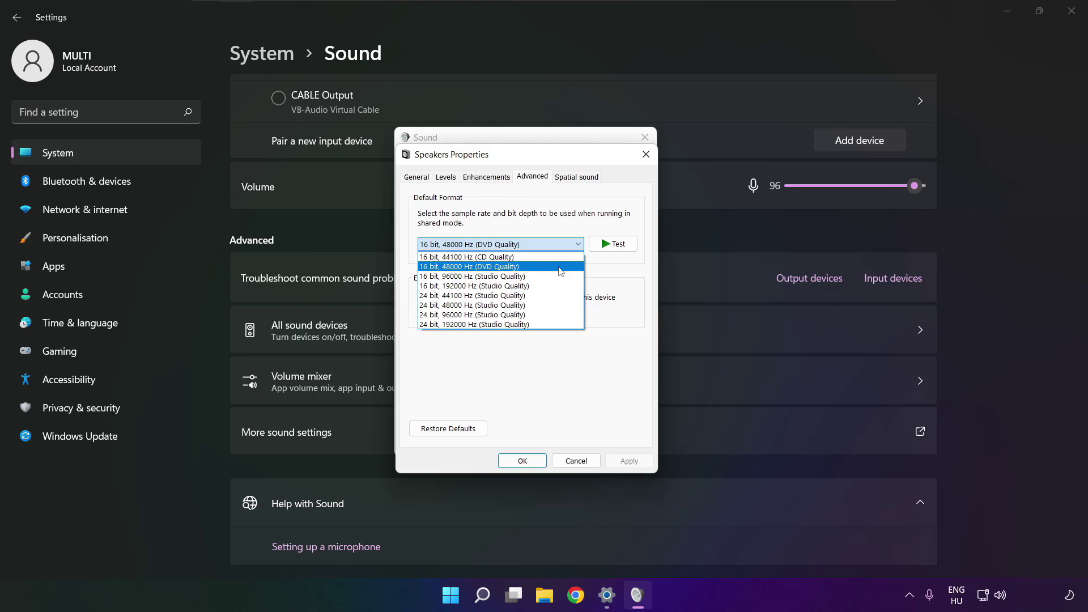
click(560, 267)
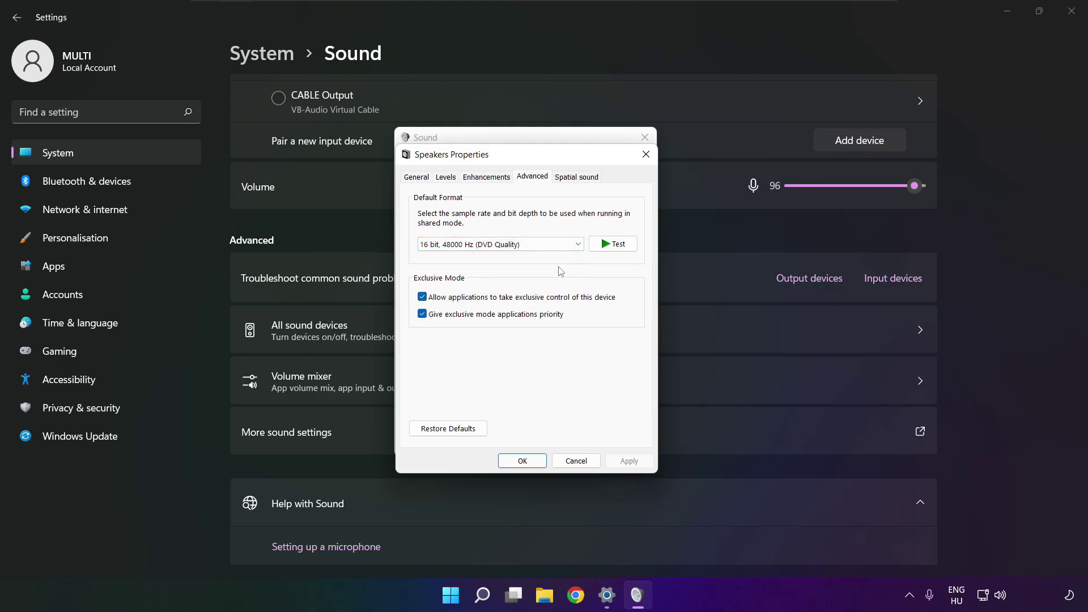
click(522, 461)
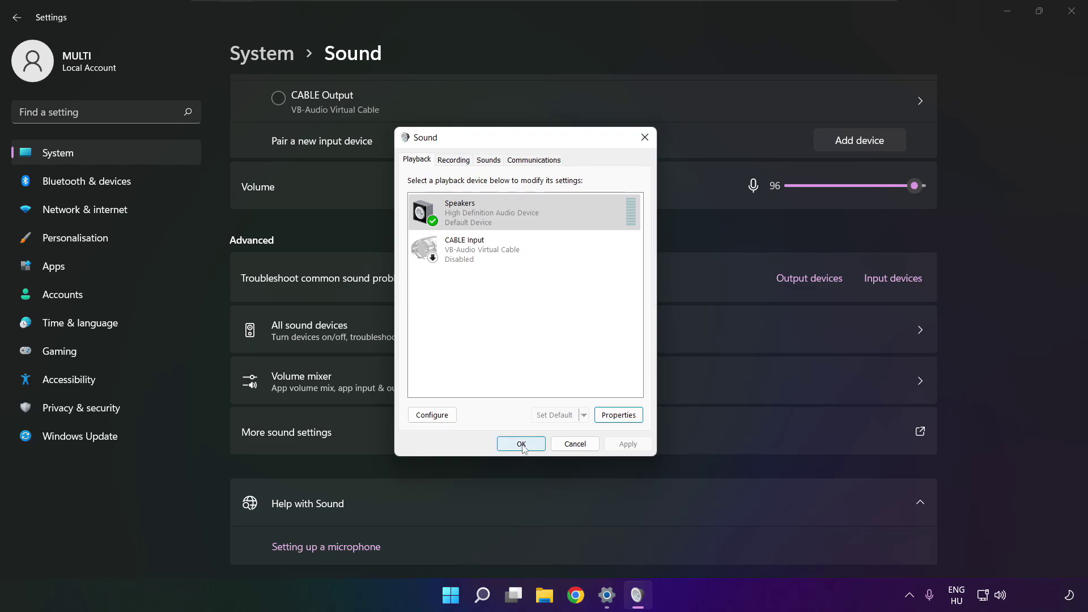
- Close the Sound dialog and Settings, then restart the PC from the Start menu
click(521, 446)
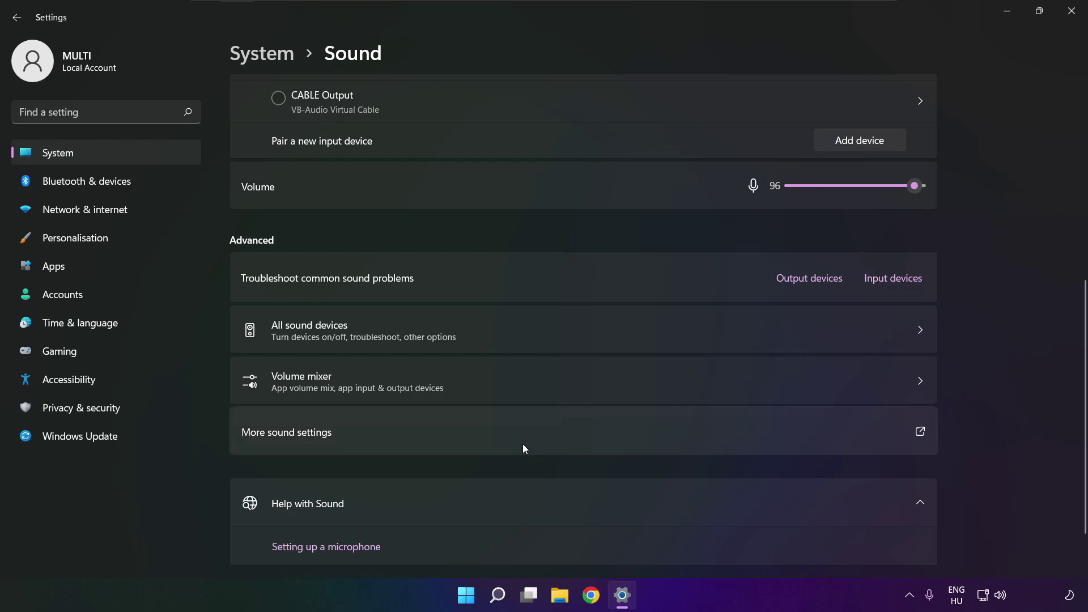
click(1072, 11)
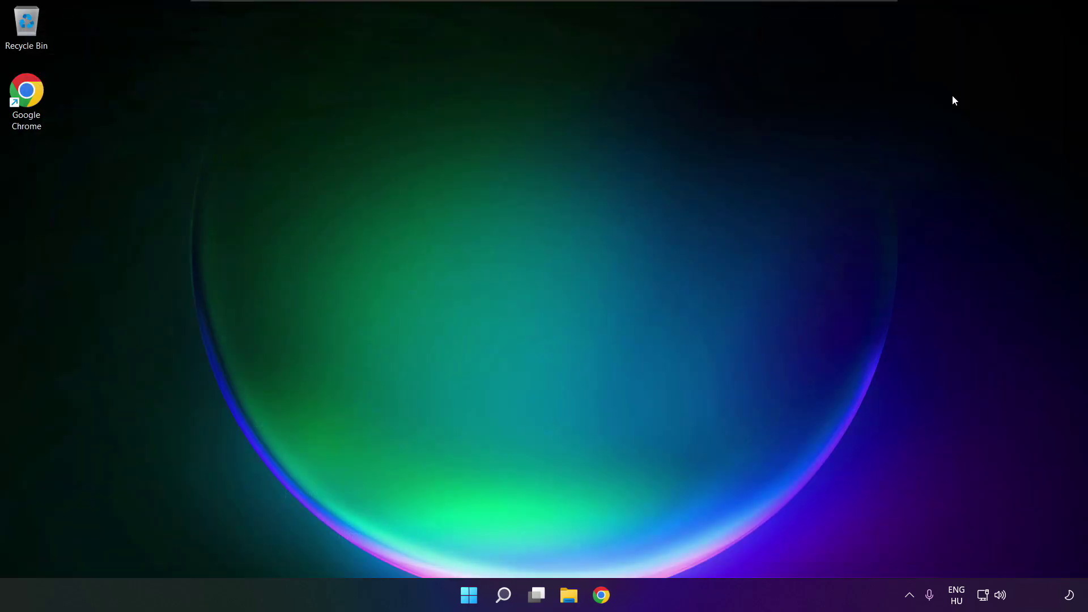
click(481, 595)
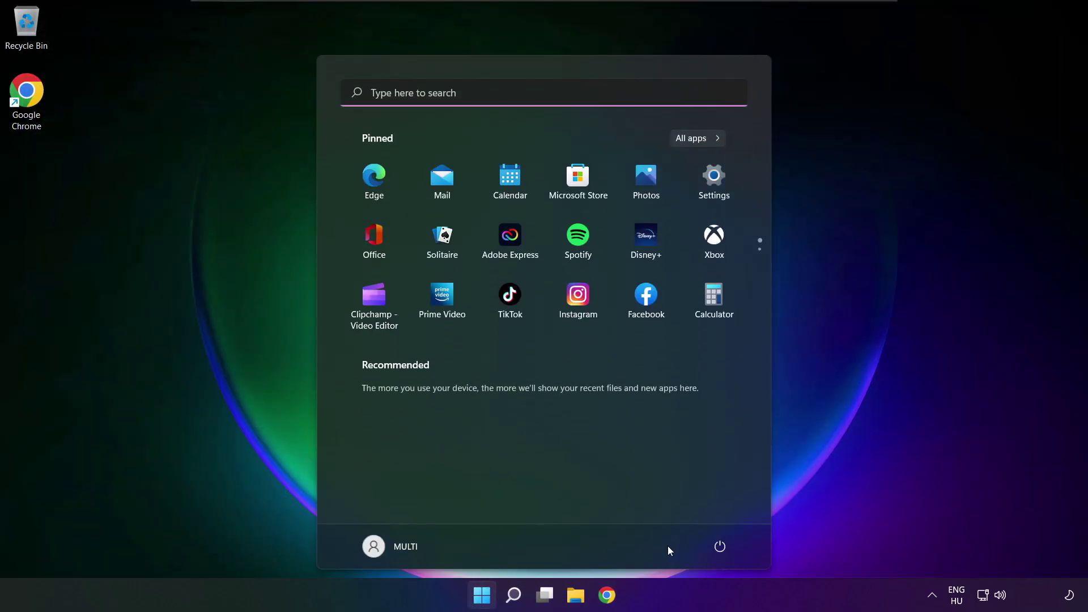
click(720, 547)
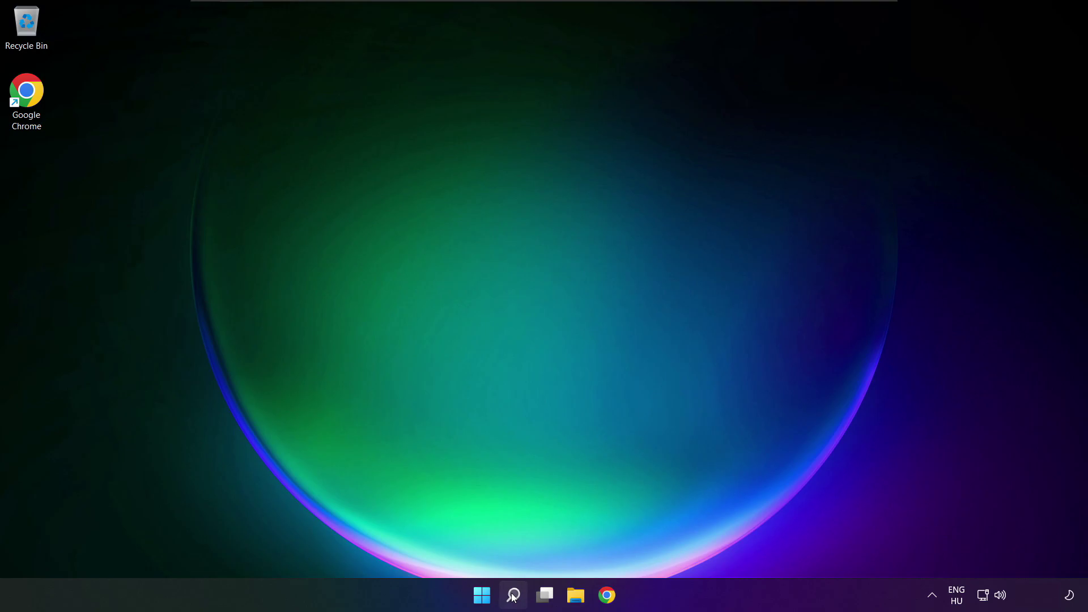
- Launch Device Manager via search and expand Sound, video and game controllers to High Definition Audio Device
click(513, 596)
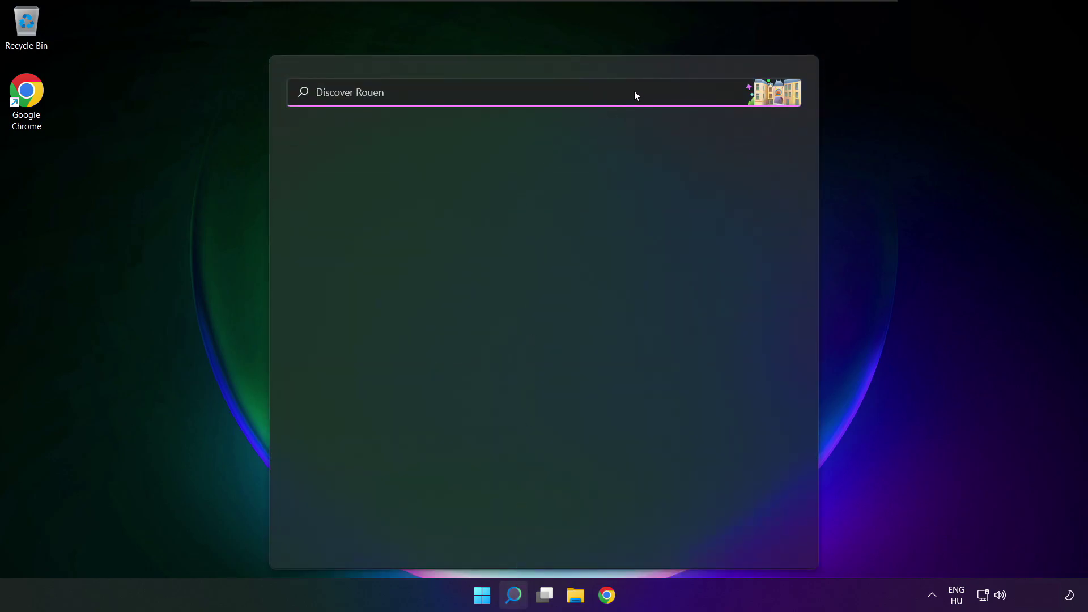
text(devi)
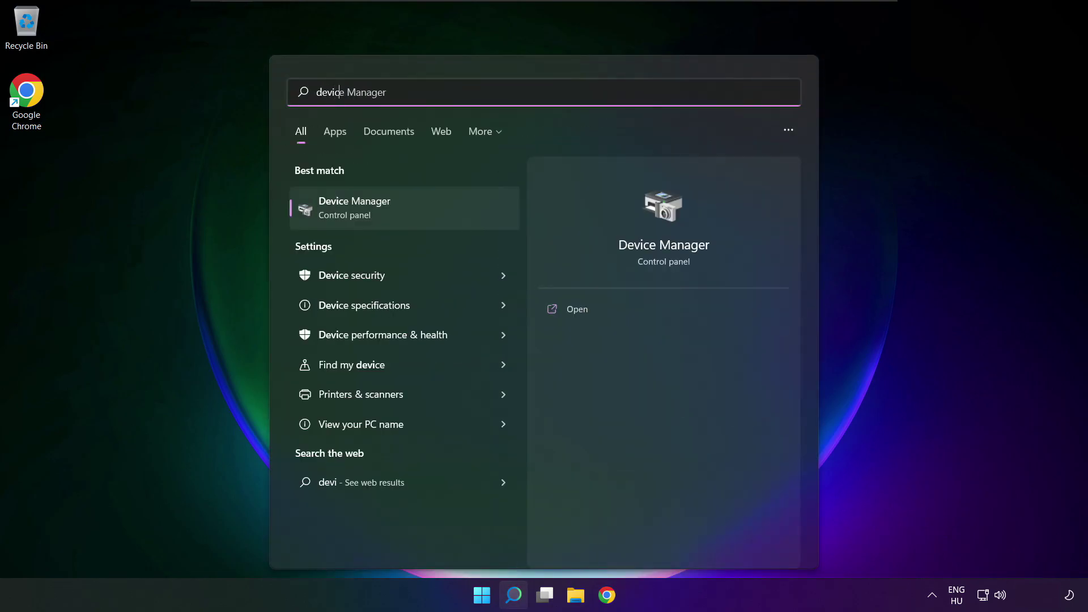
text(ce manager)
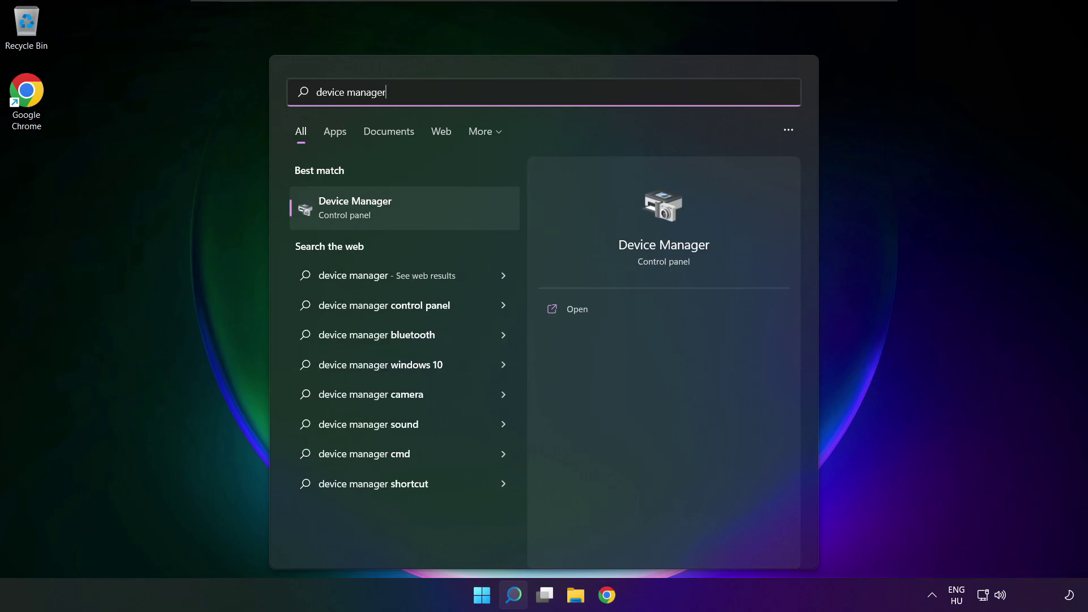
click(420, 206)
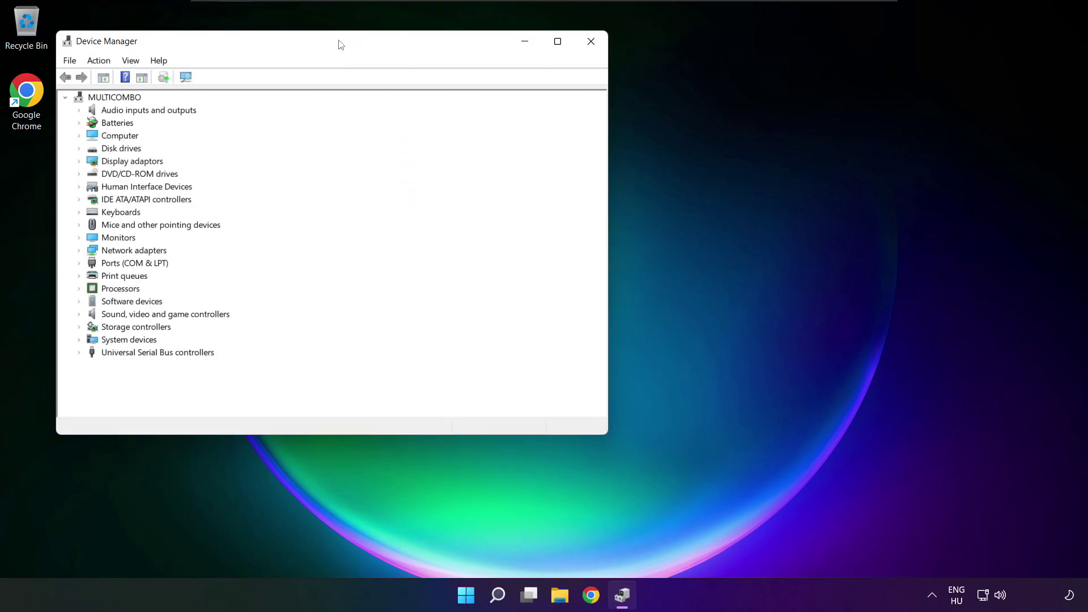
drag(340, 41, 570, 101)
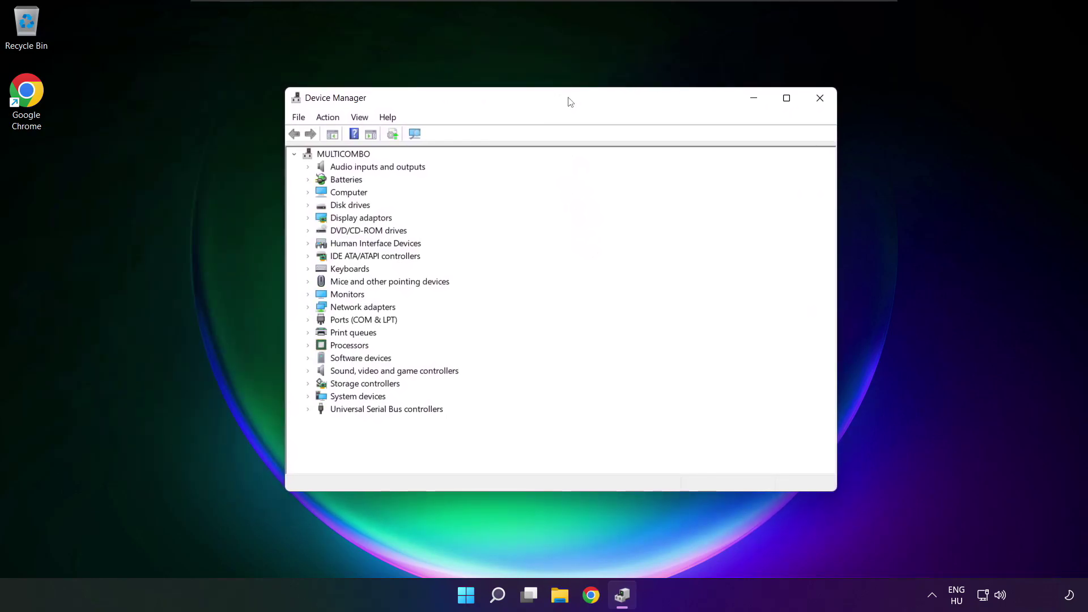
click(335, 374)
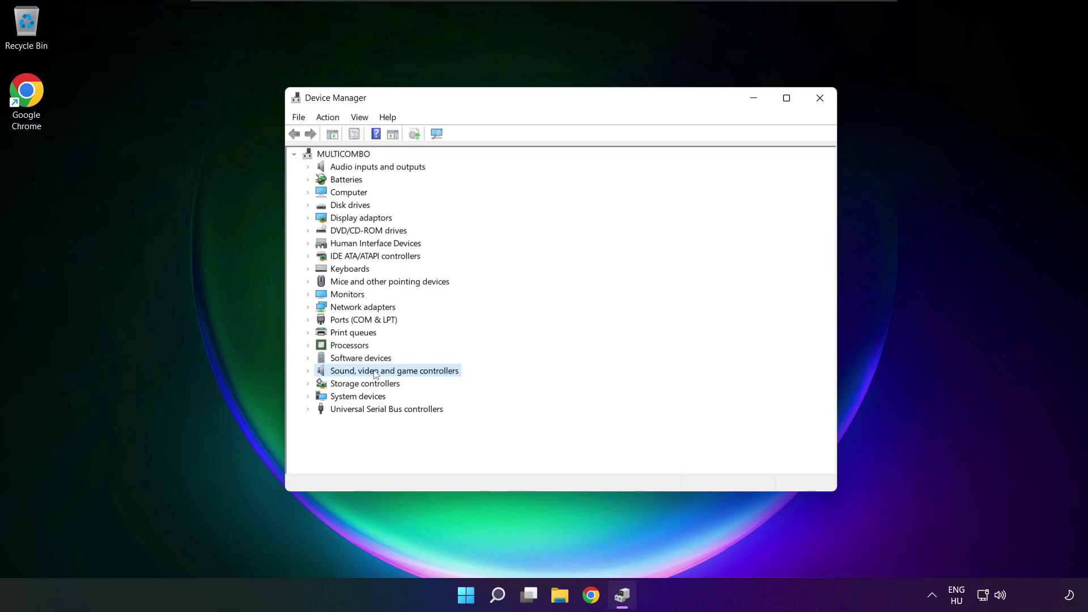
click(310, 371)
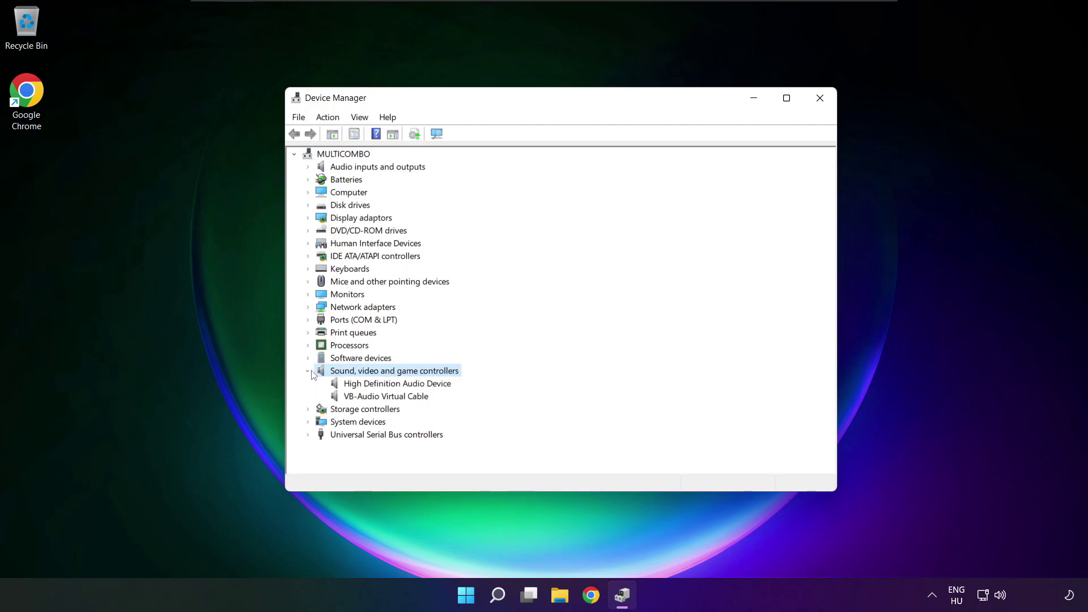
click(349, 385)
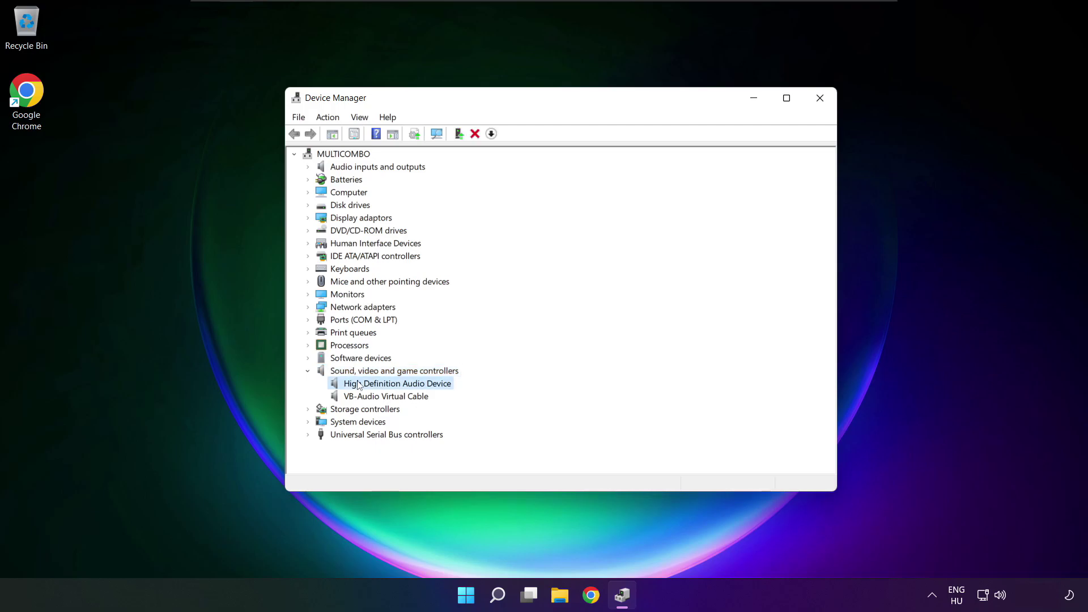
- Reinstall the High Definition Audio Device driver from the compatible drivers list, then close Device Manager
right_click(389, 388)
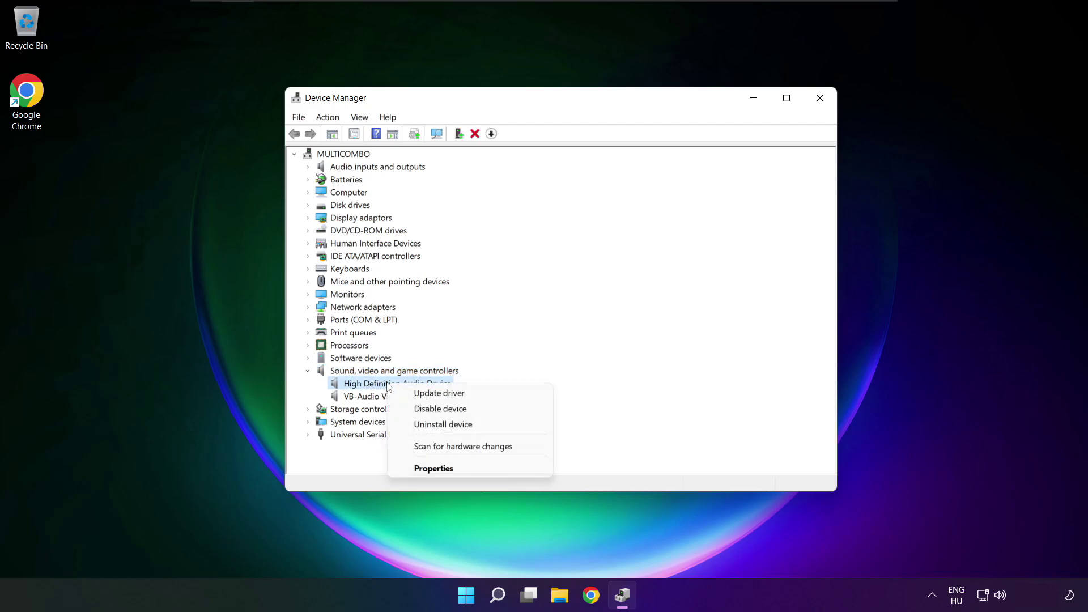
click(492, 396)
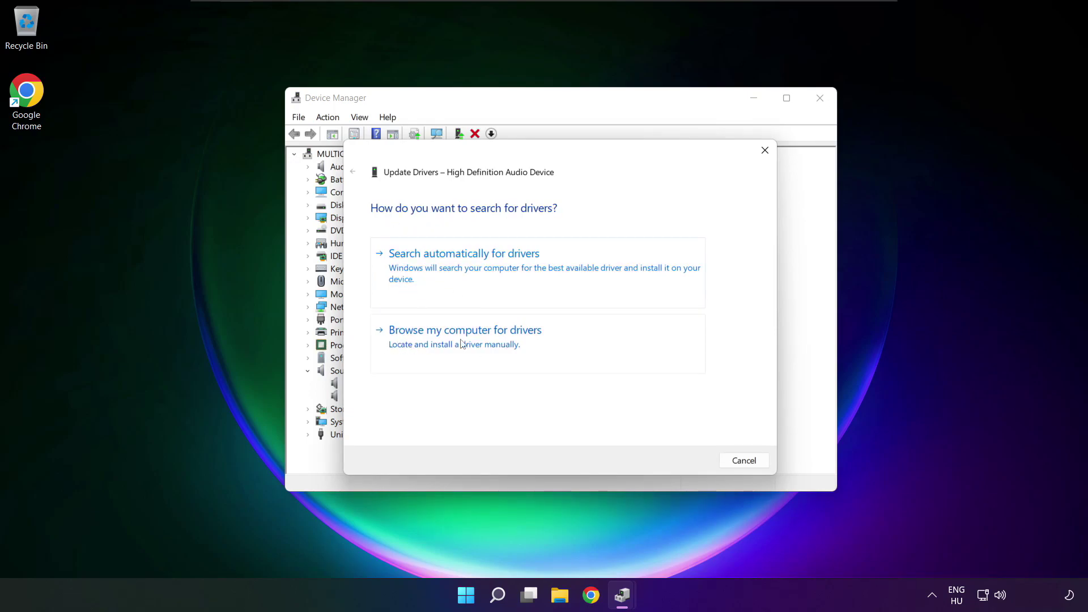
click(489, 344)
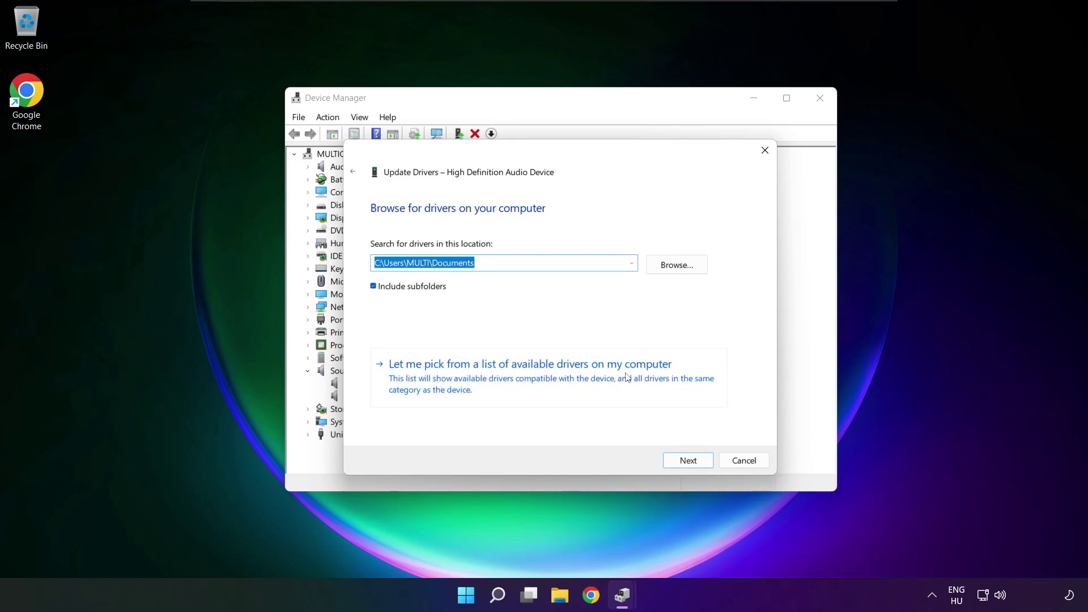
click(534, 386)
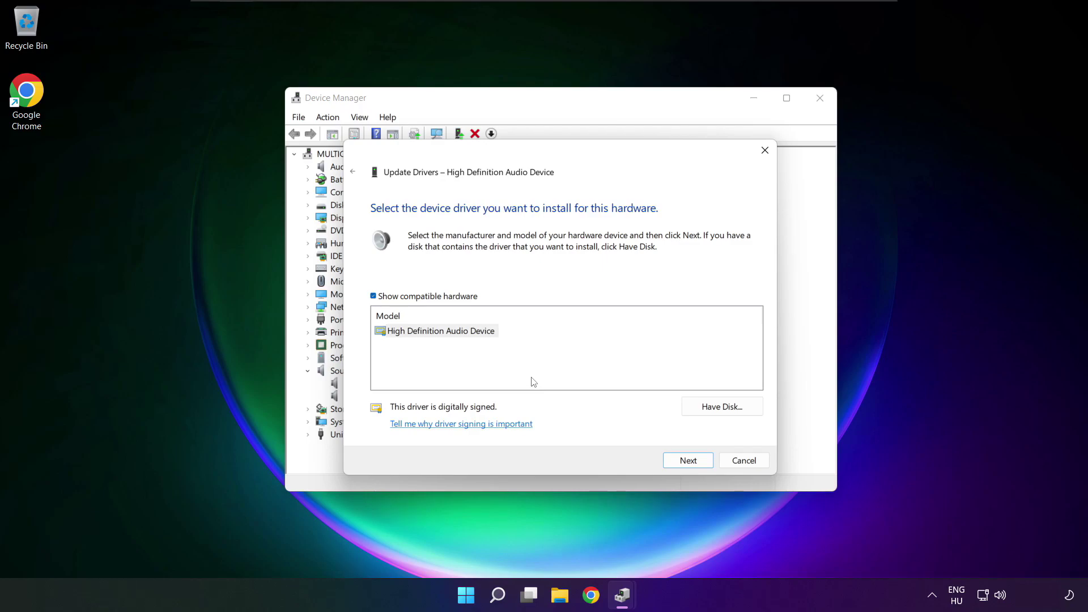
click(420, 336)
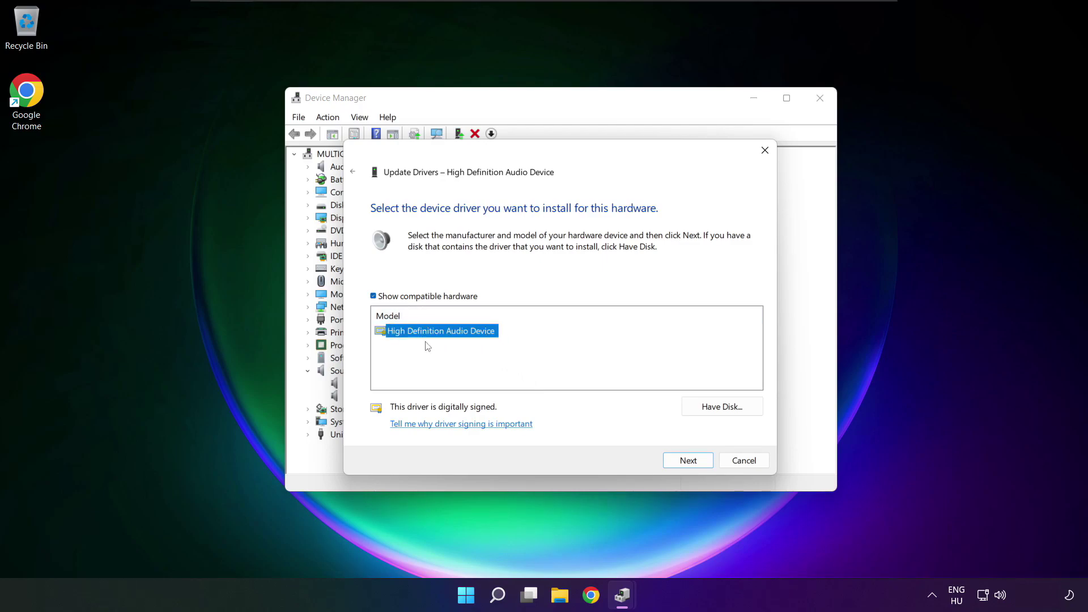
click(692, 463)
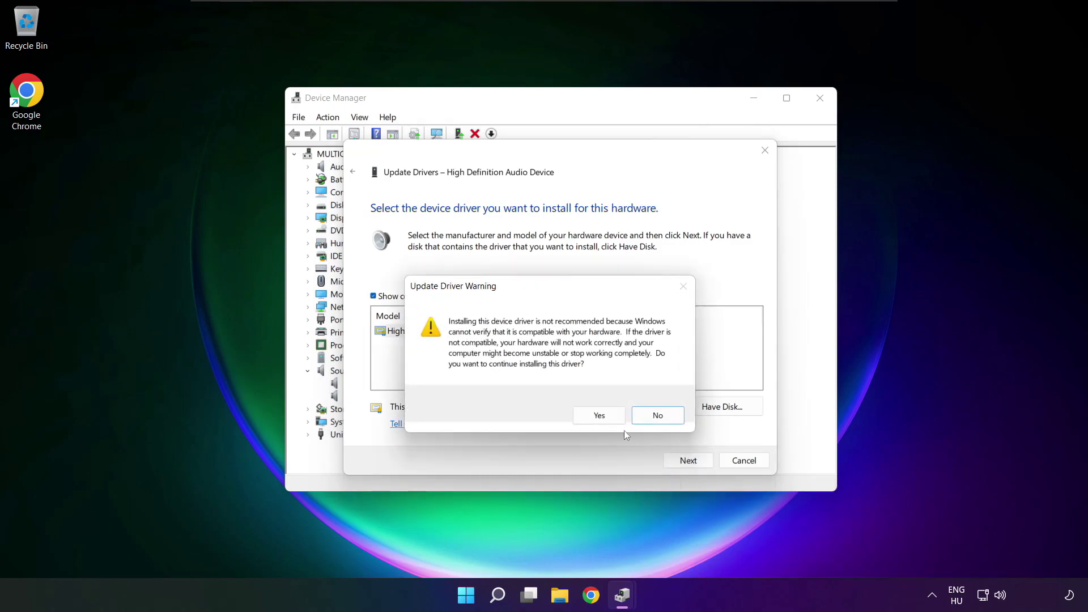
click(603, 416)
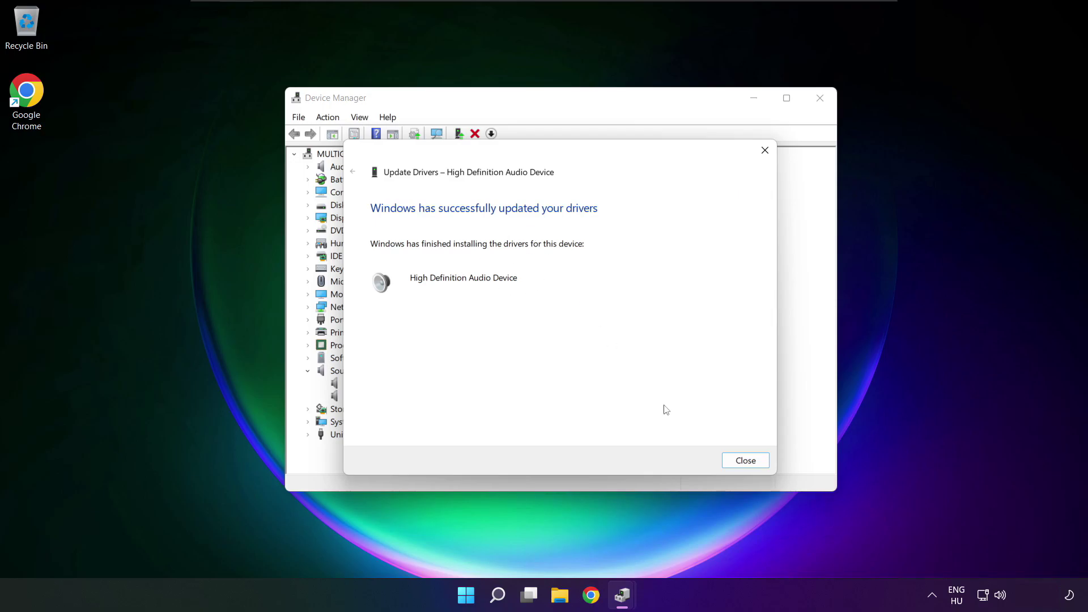
click(746, 461)
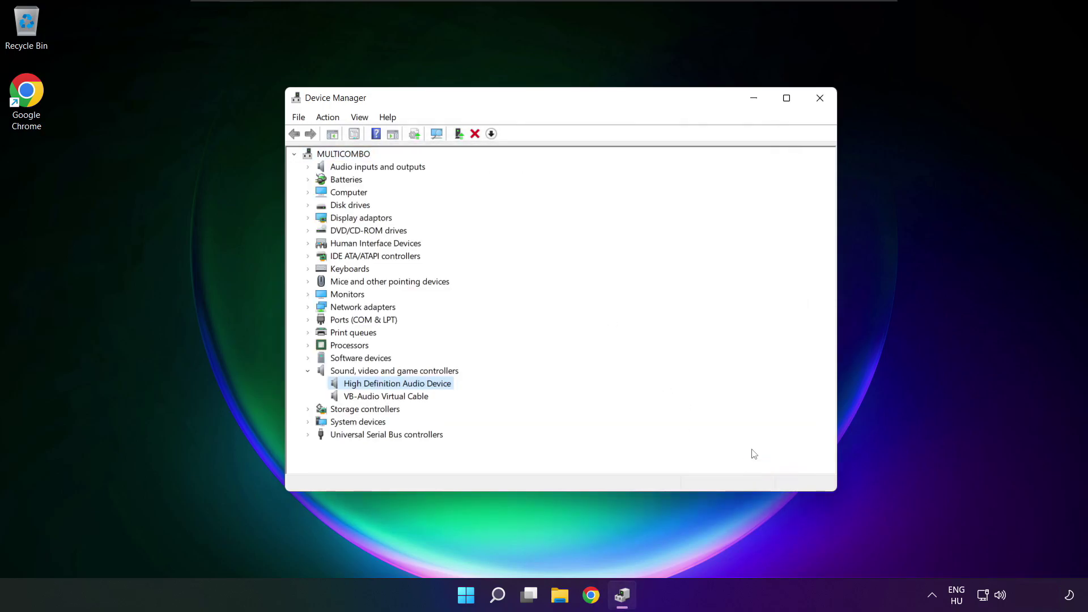
click(821, 99)
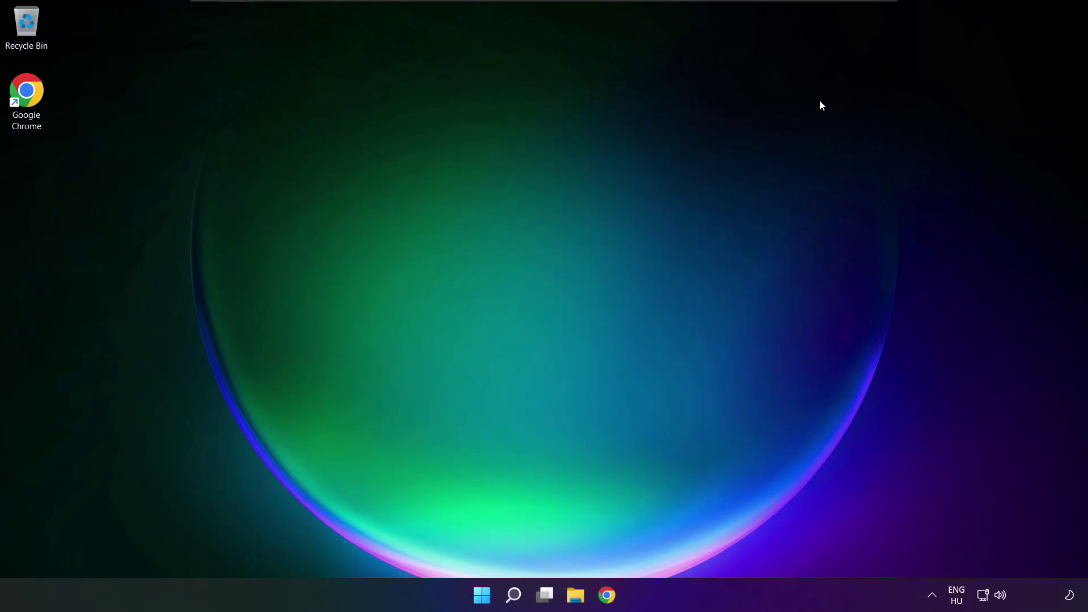
- Restart Windows from the Start menu's power options so the audio driver reinstall applies
click(481, 595)
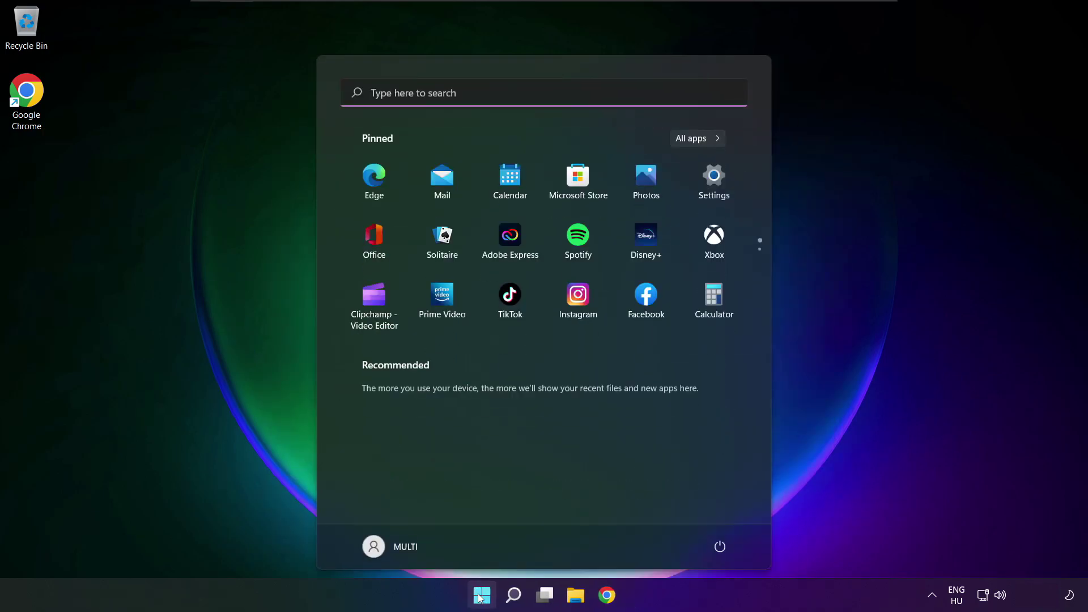
click(720, 546)
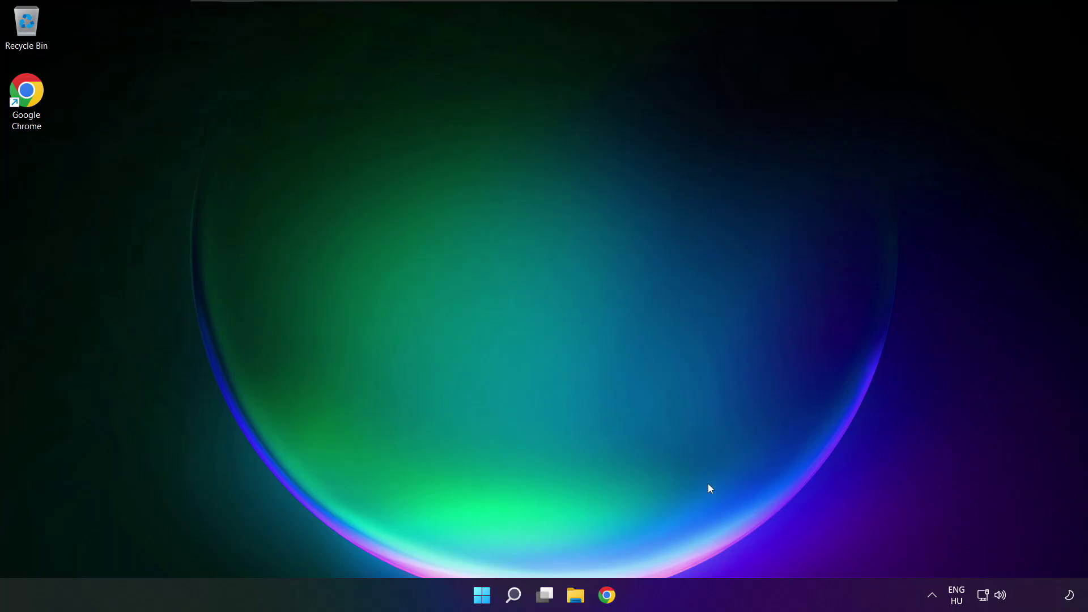
- Go to System > Sound settings from the volume tray icon and scroll to the Advanced troubleshooting options
right_click(1001, 596)
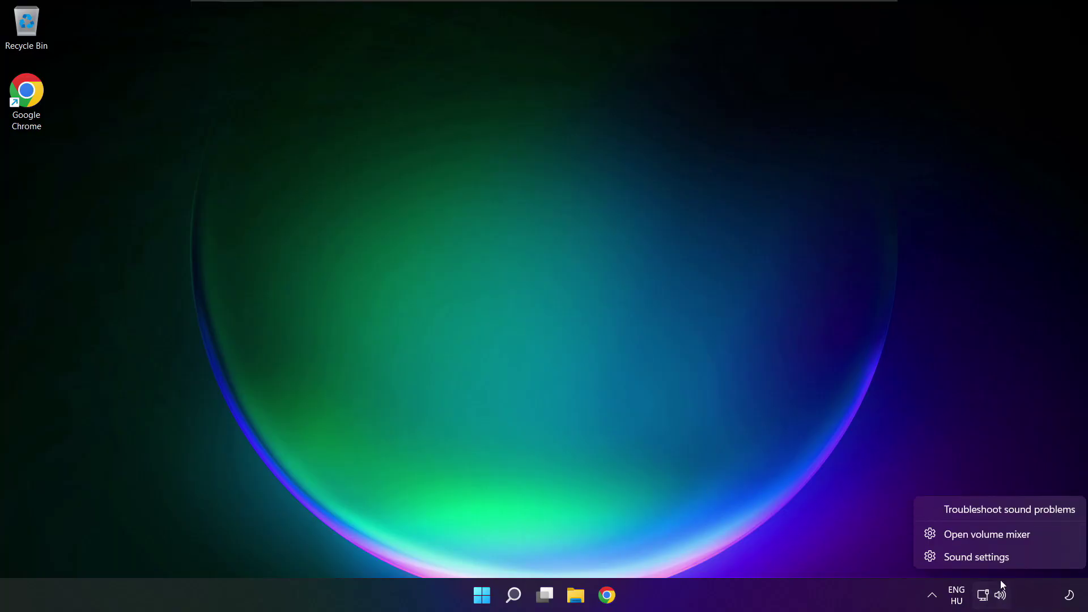
click(1018, 558)
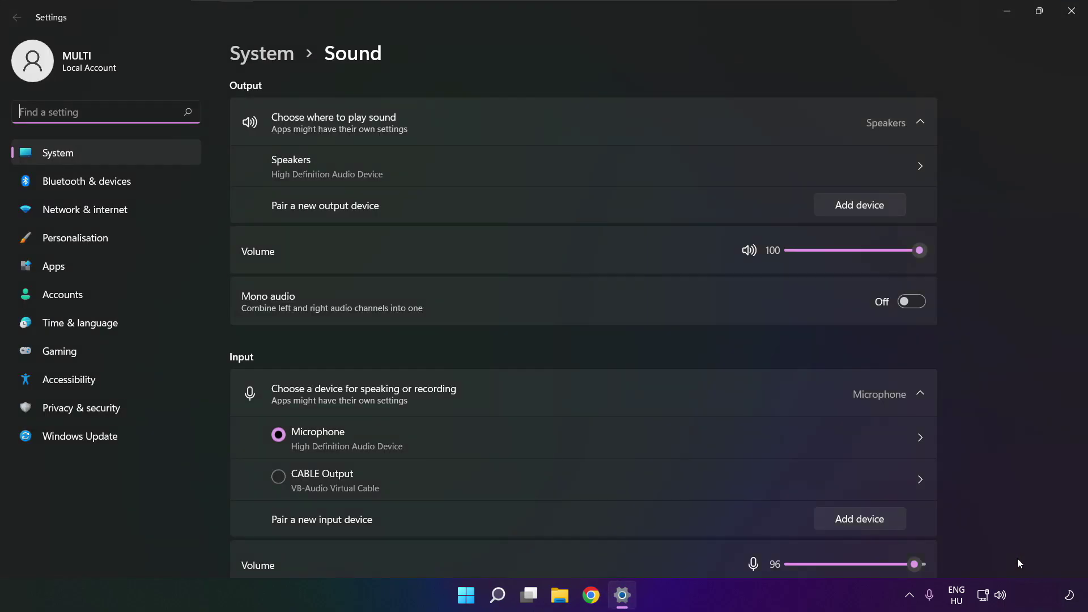
scroll(584, 328, down, 6)
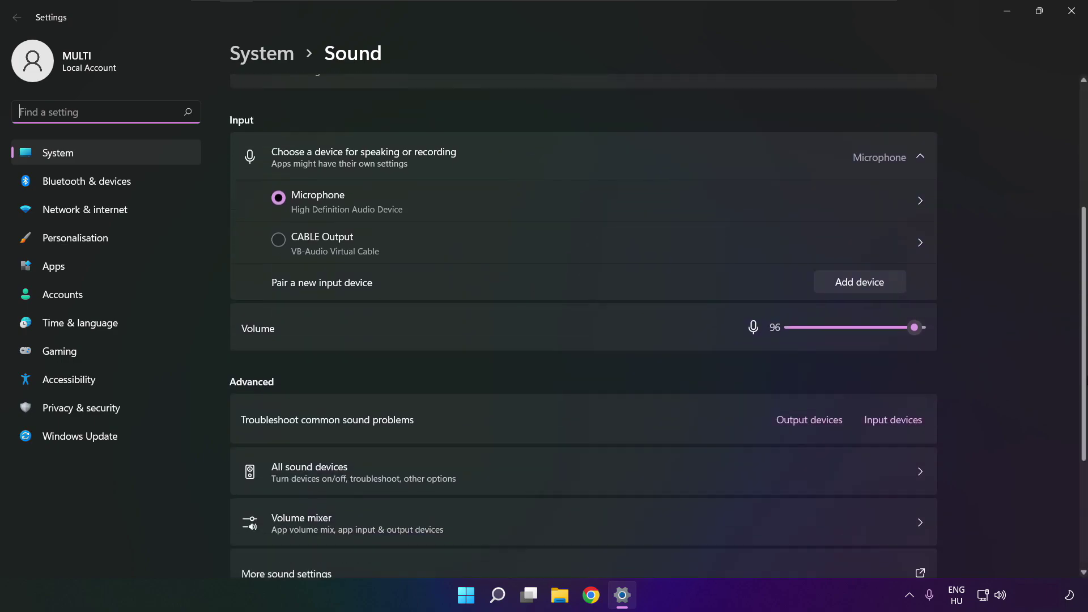
scroll(584, 328, down, 1)
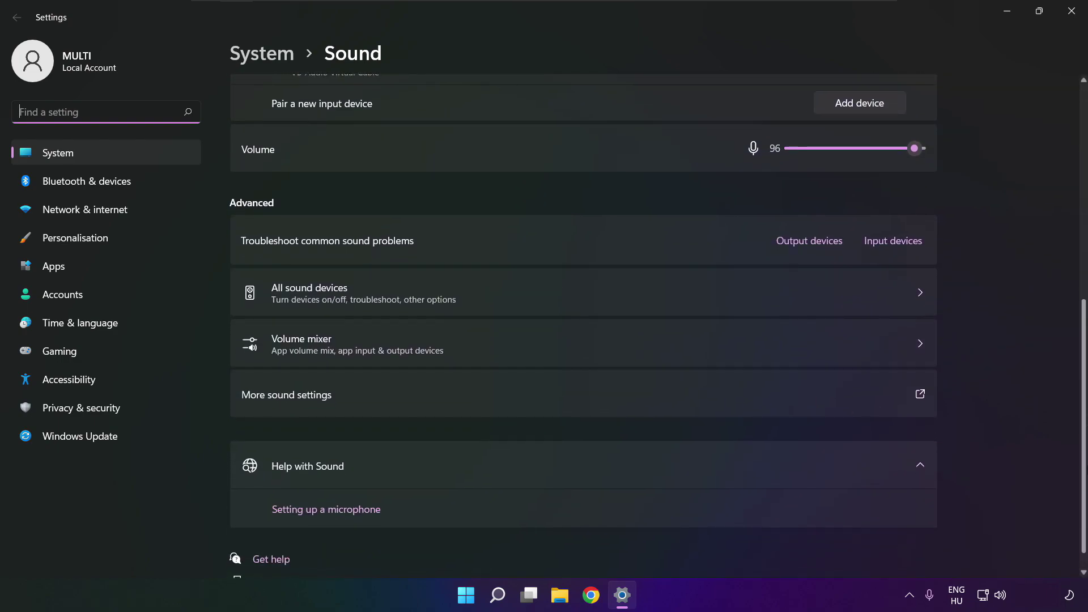
scroll(583, 329, down, 1)
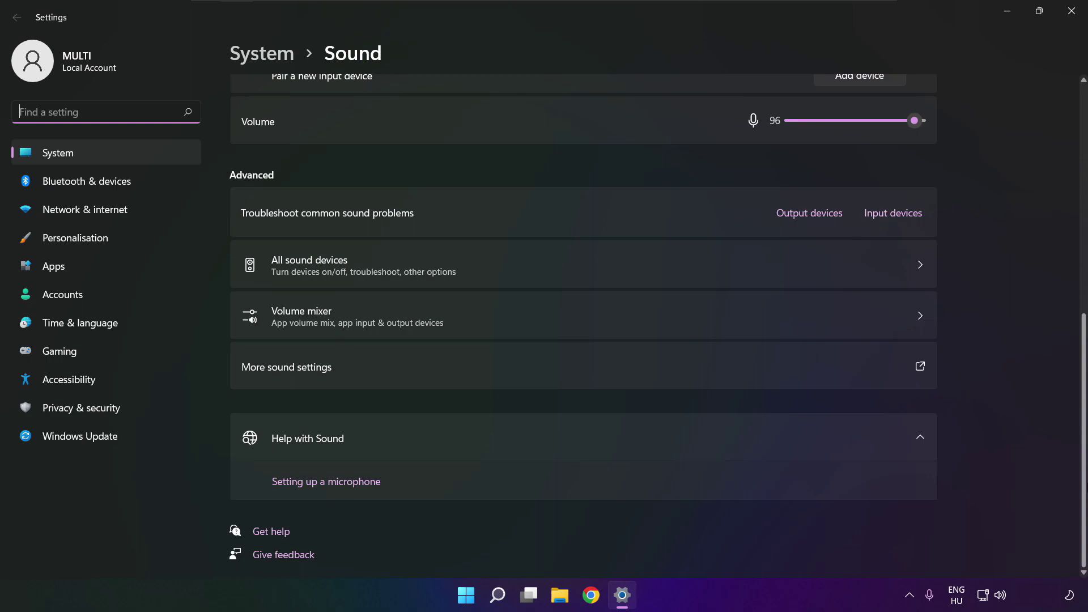
- Launch the Playing Audio troubleshooter for output devices under Troubleshoot common sound problems
click(814, 220)
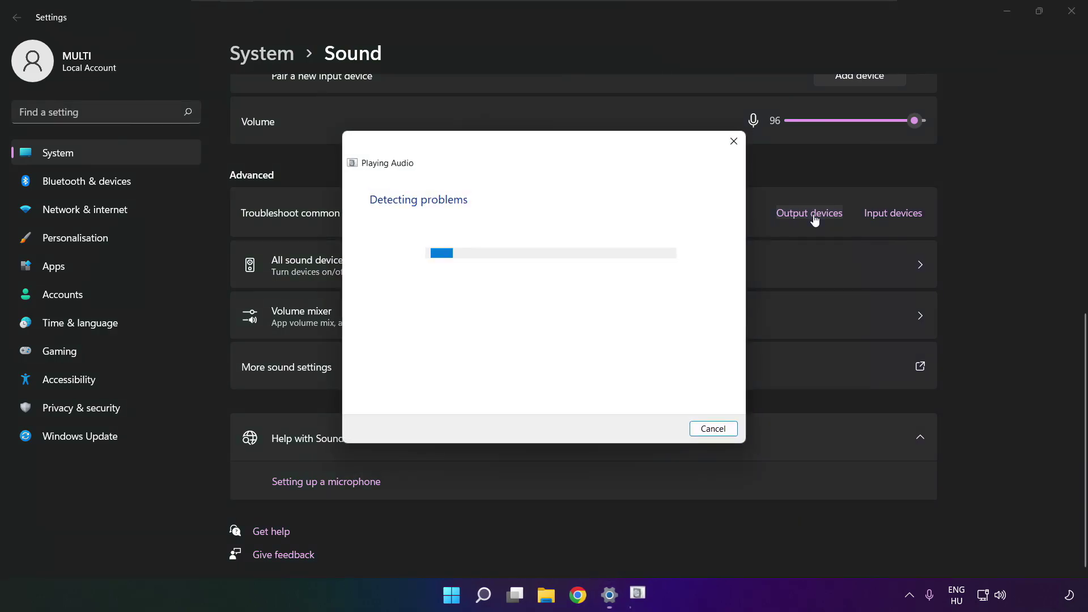